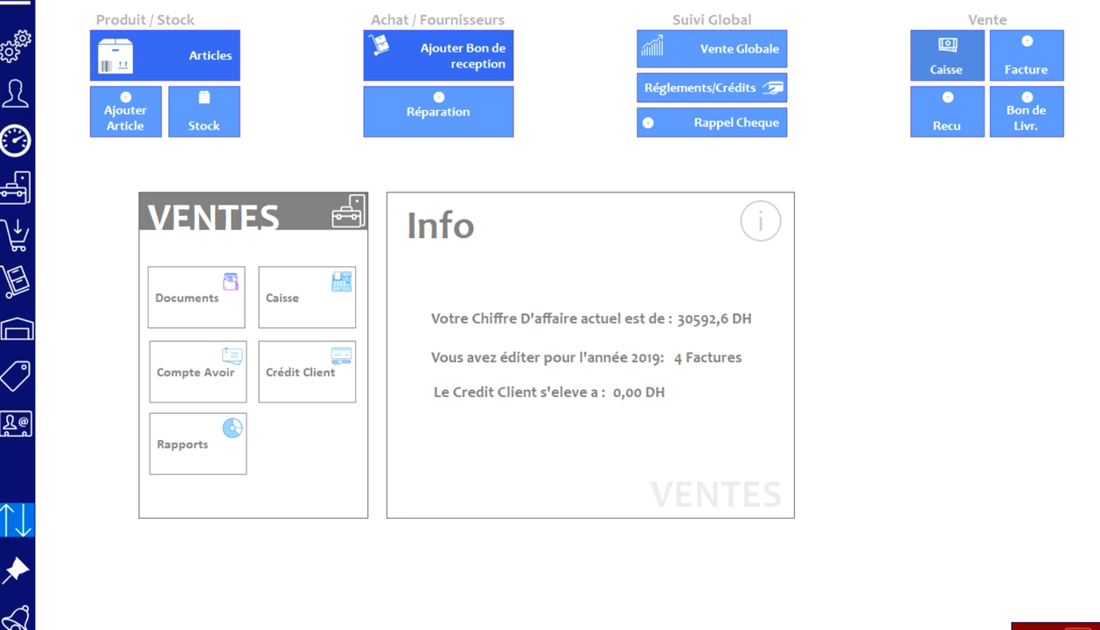
Start a cash register sale with two Astral Vert 1L Mate, the first by article code 2, and one Astral 1l Mate
{"action": "left_click", "coordinate": [947, 57]}
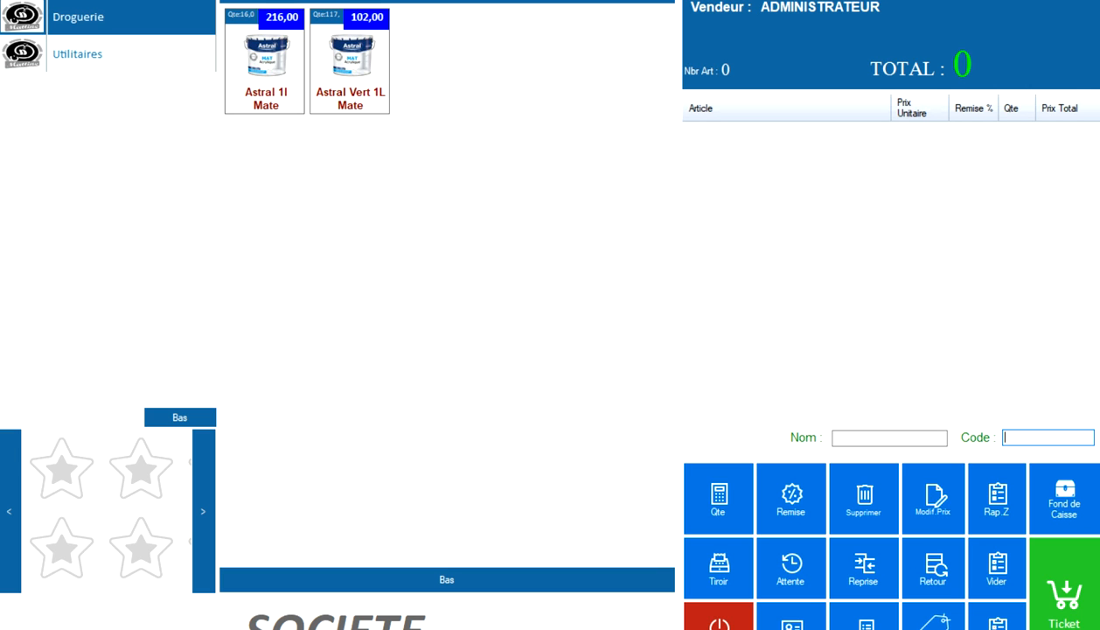
{"action": "type", "text": "2"}
{"action": "key", "text": "Return"}
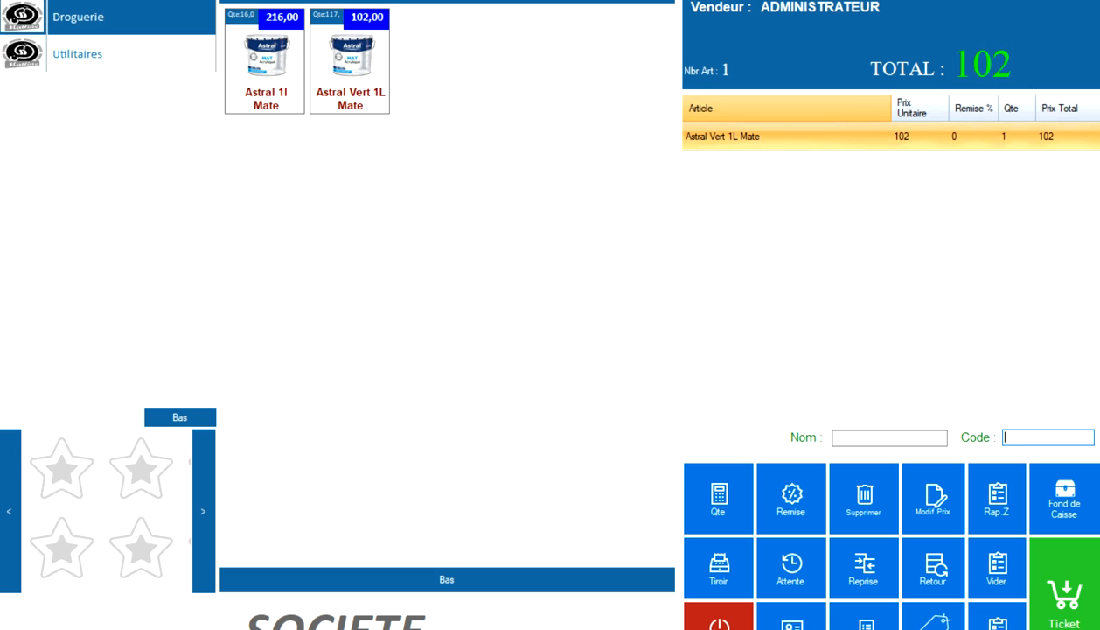
{"action": "left_click", "coordinate": [350, 65]}
{"action": "left_click", "coordinate": [266, 66]}
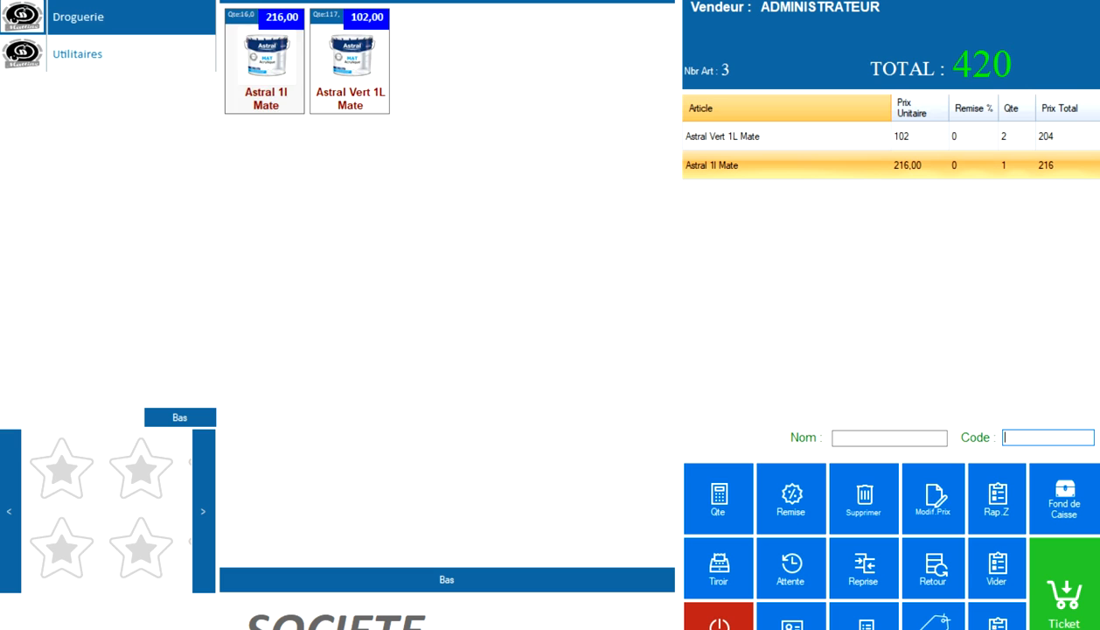
Browse the Utilitaires and Droguerie categories, then search articles by the name PEL and add one Pelle to the sale
{"action": "left_click", "coordinate": [105, 55]}
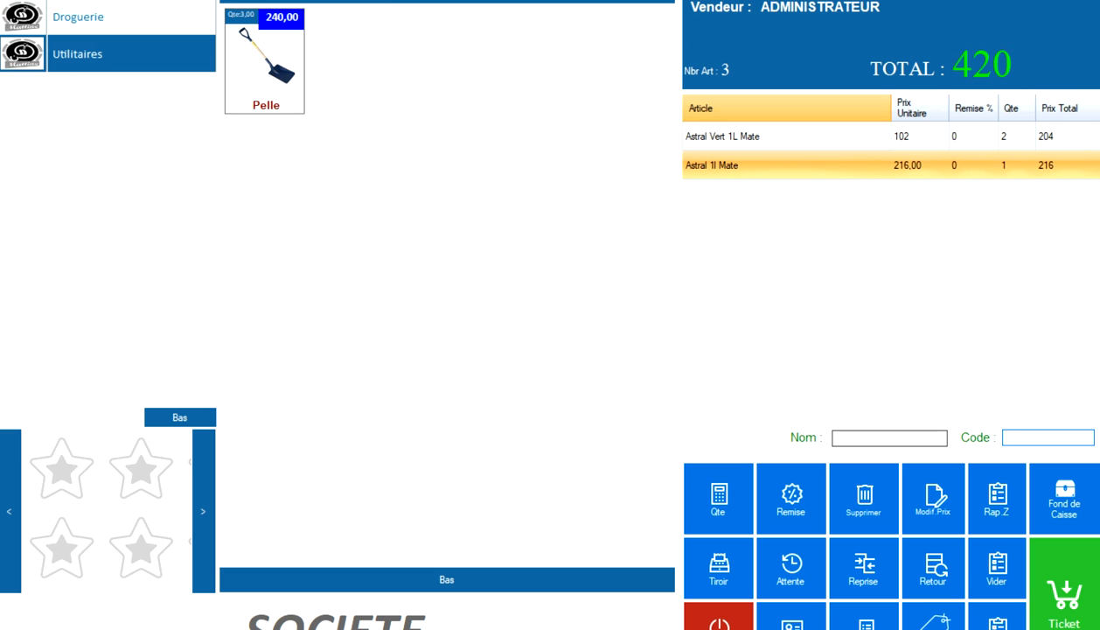
{"action": "left_click", "coordinate": [105, 17]}
{"action": "left_click", "coordinate": [889, 438]}
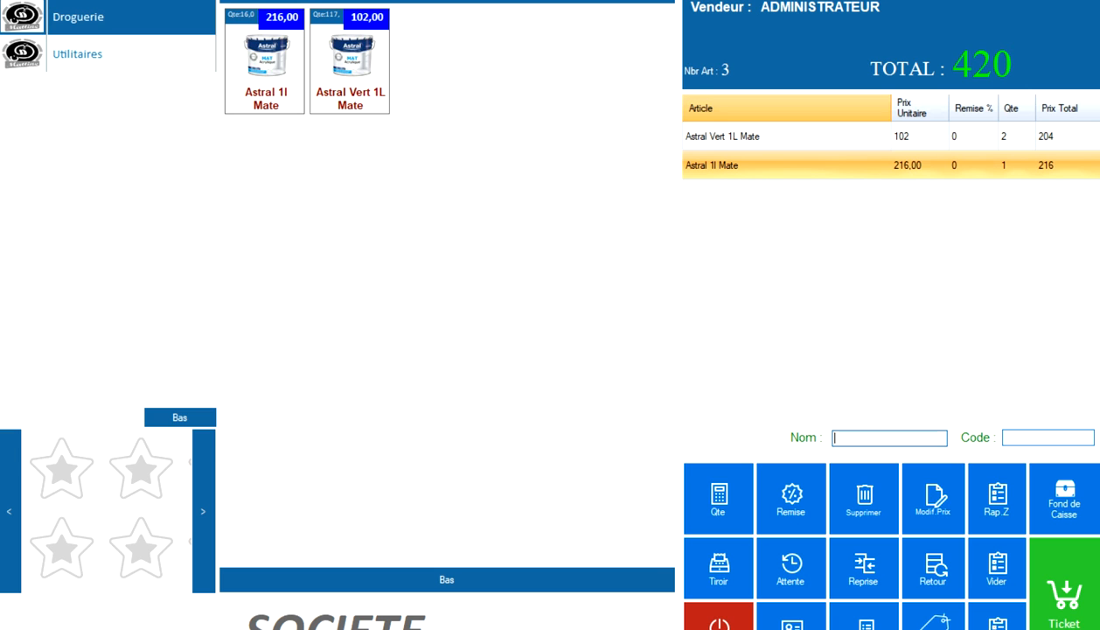
{"action": "type", "text": "PEL"}
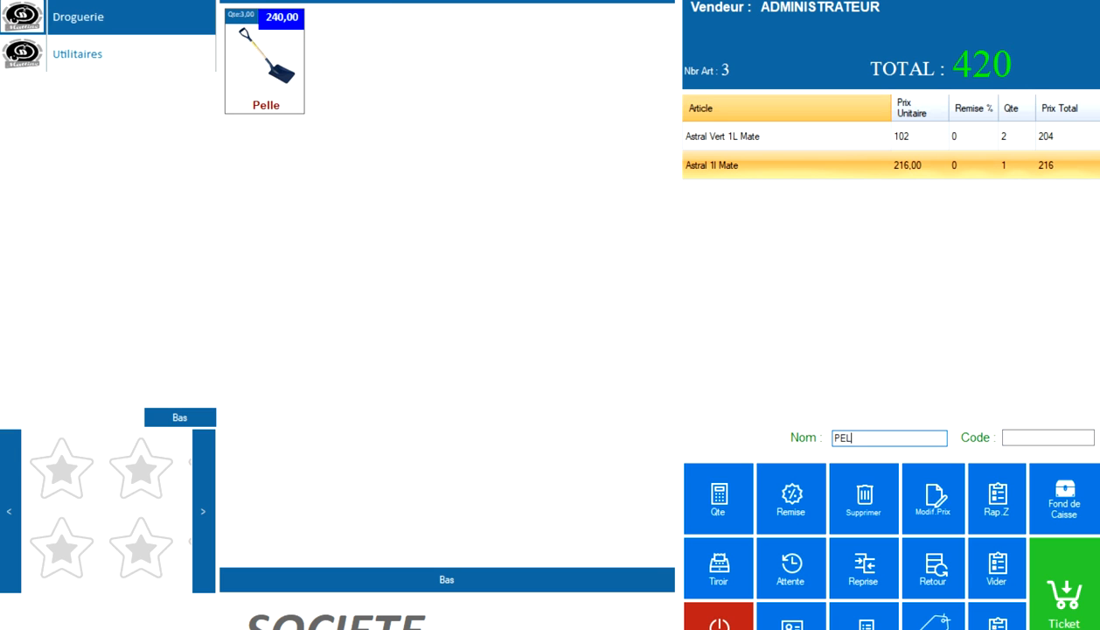
{"action": "left_click", "coordinate": [264, 61]}
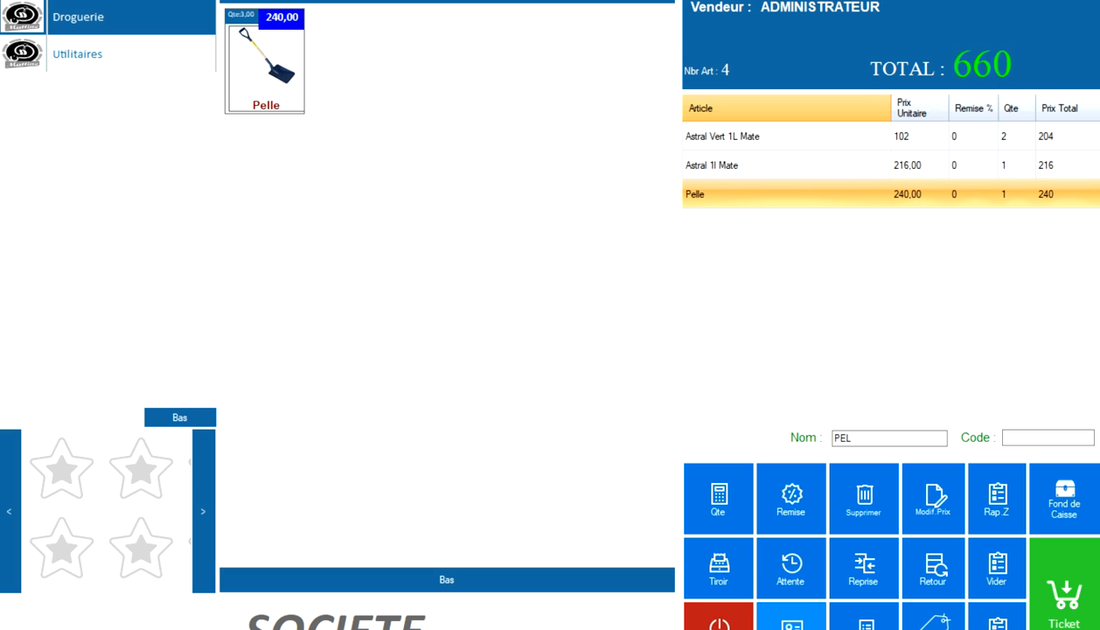
Assign the first listed customer to the sale, settle the full 660 in cash (Espèce), and leave the cash register
{"action": "left_click", "coordinate": [792, 620]}
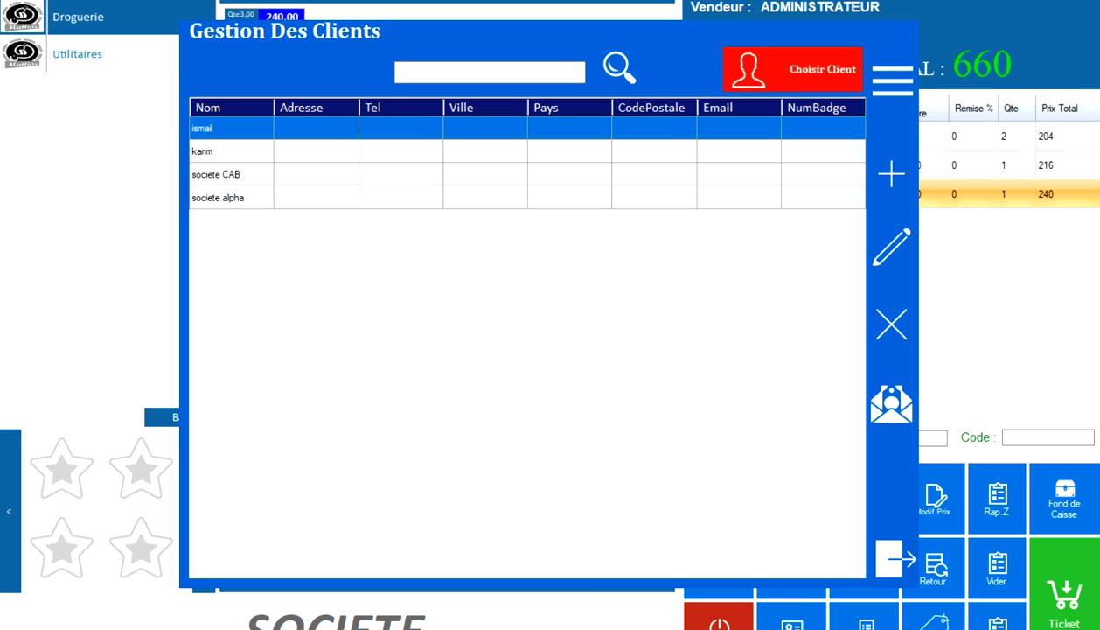
{"action": "left_click", "coordinate": [793, 70]}
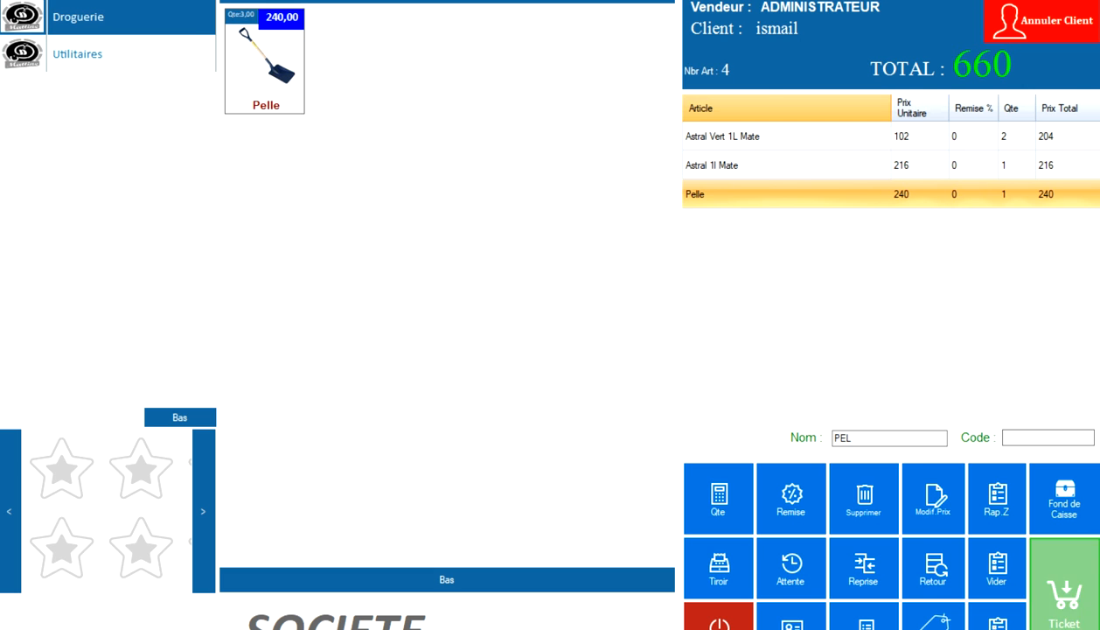
{"action": "left_click", "coordinate": [1064, 584]}
{"action": "left_click", "coordinate": [485, 190]}
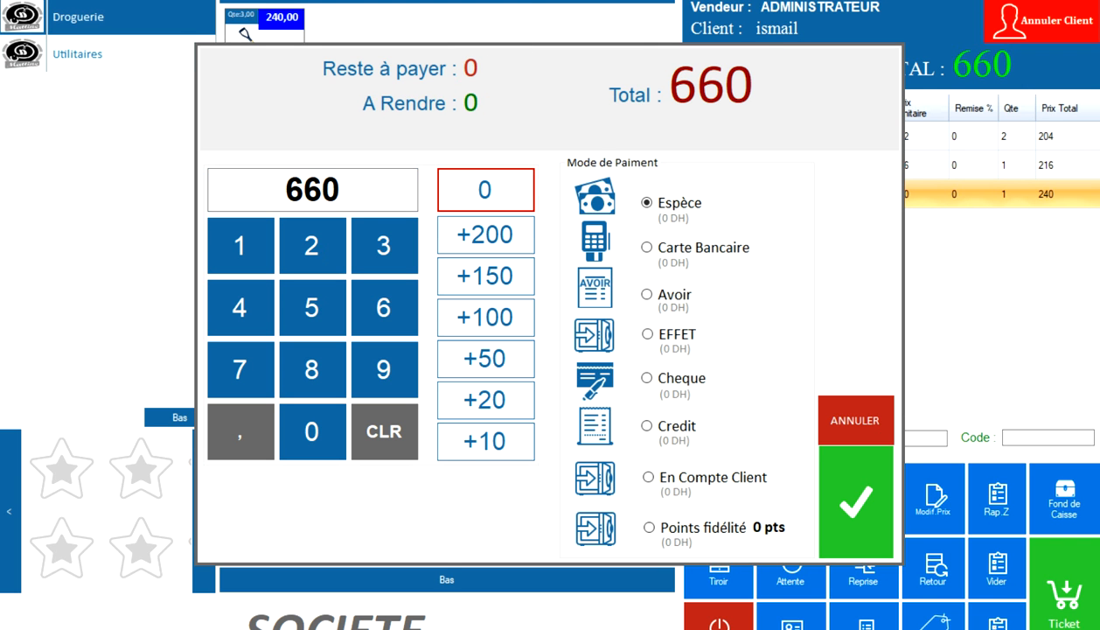
{"action": "left_click", "coordinate": [855, 502]}
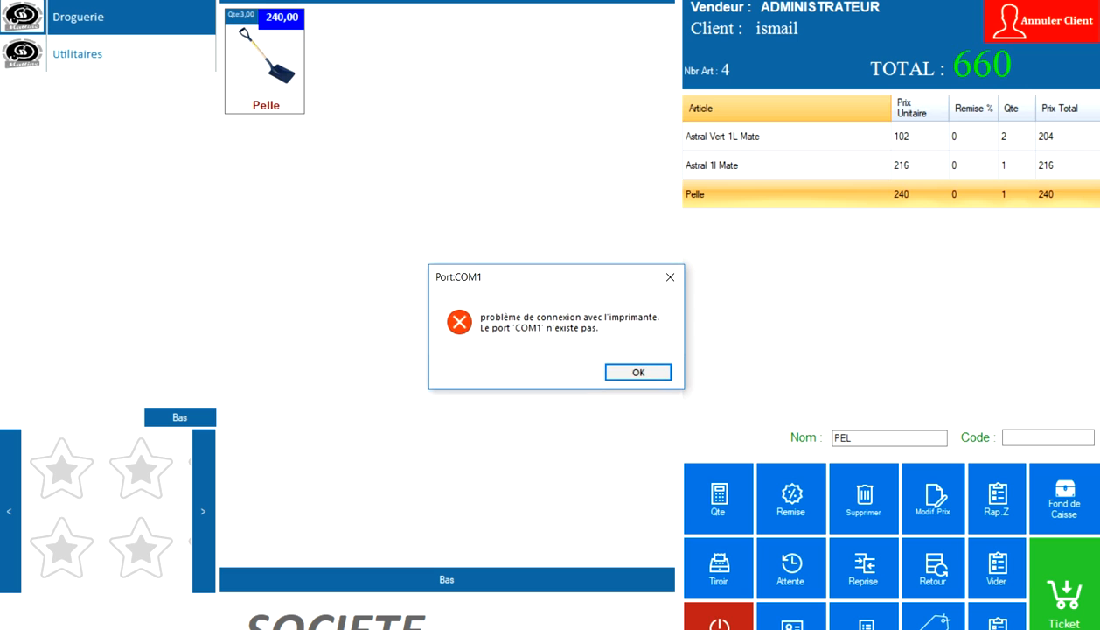
{"action": "left_click", "coordinate": [639, 373]}
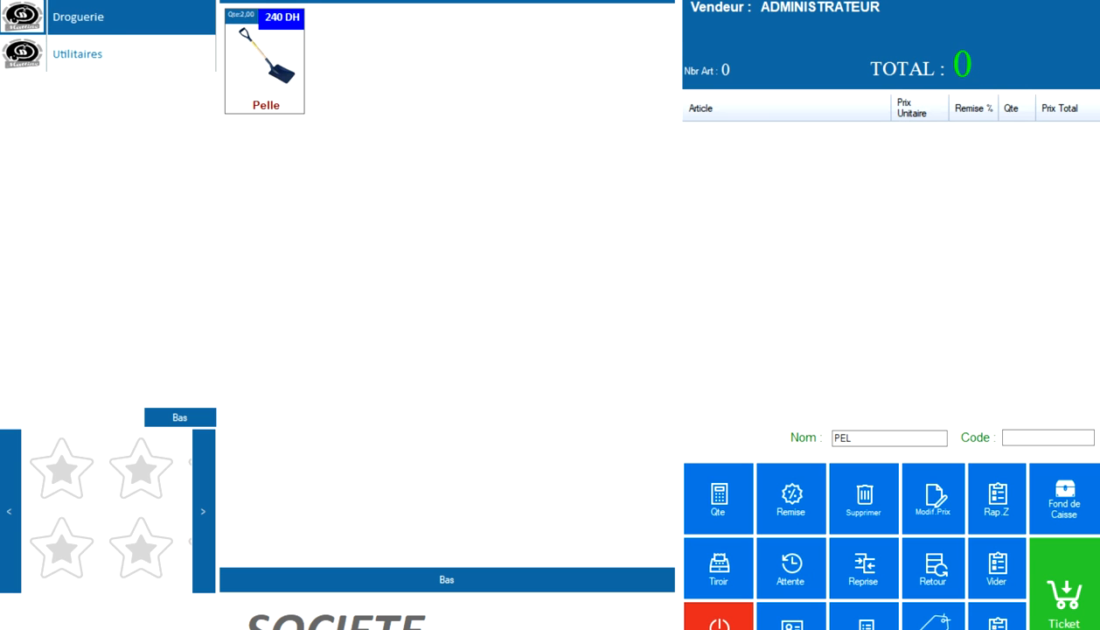
{"action": "left_click", "coordinate": [719, 622]}
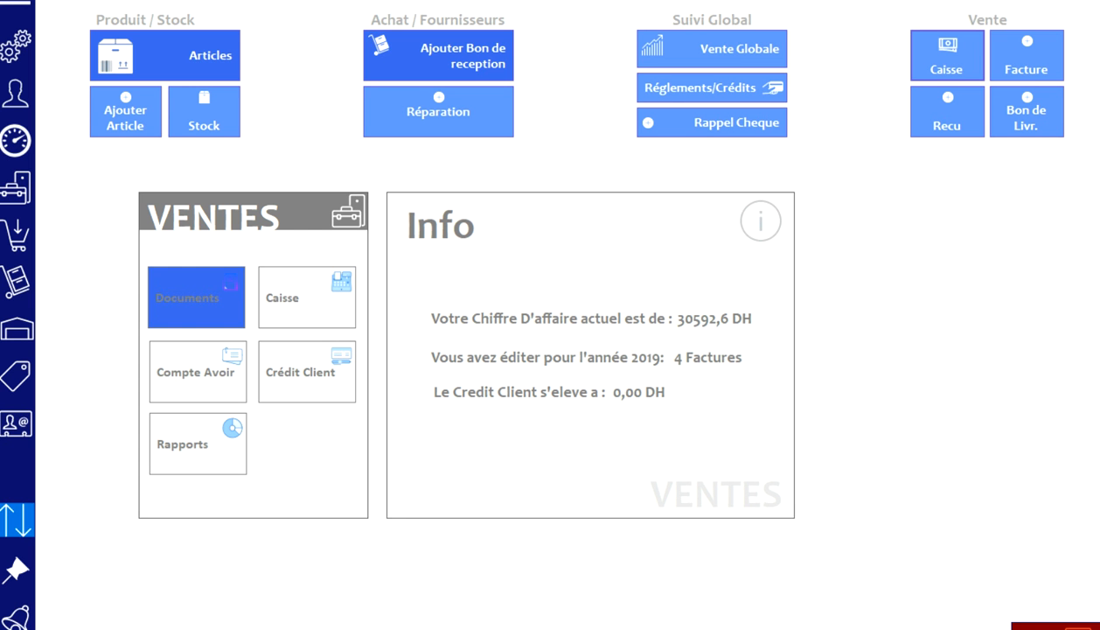
List the sales documents filtered to type Ticket and to the customer of the cash register sale
{"action": "left_click", "coordinate": [196, 297]}
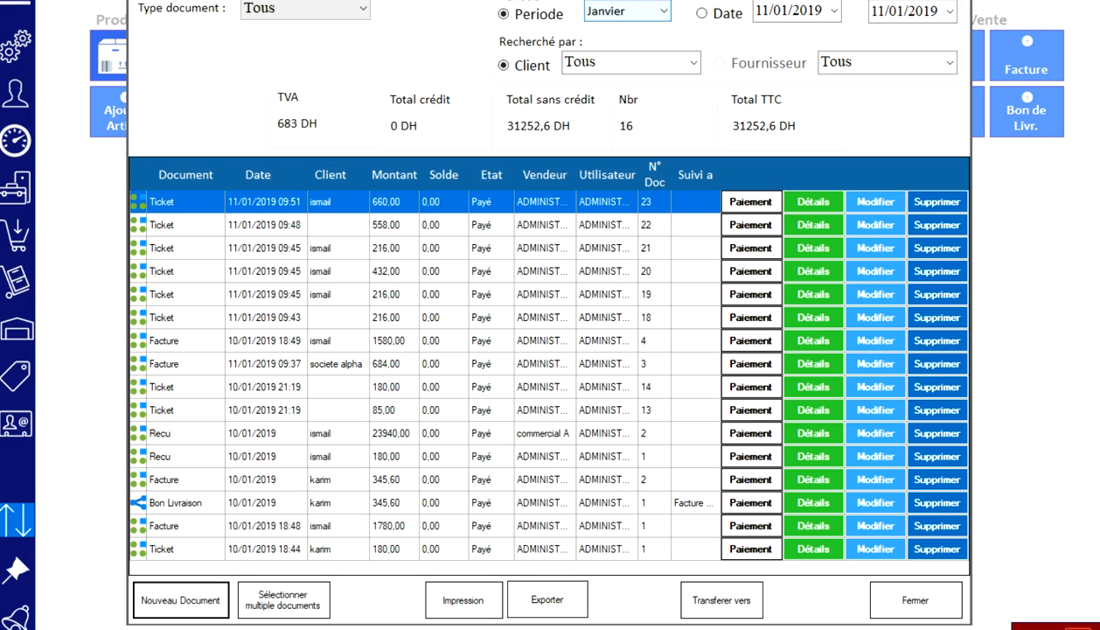
{"action": "left_click", "coordinate": [304, 9]}
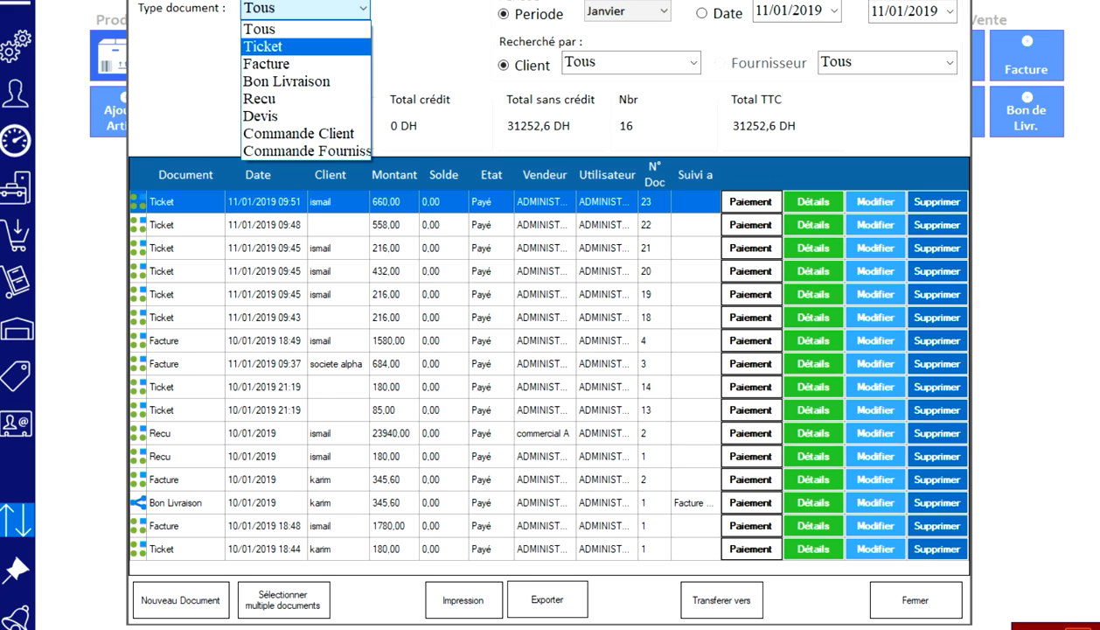
{"action": "left_click", "coordinate": [280, 46]}
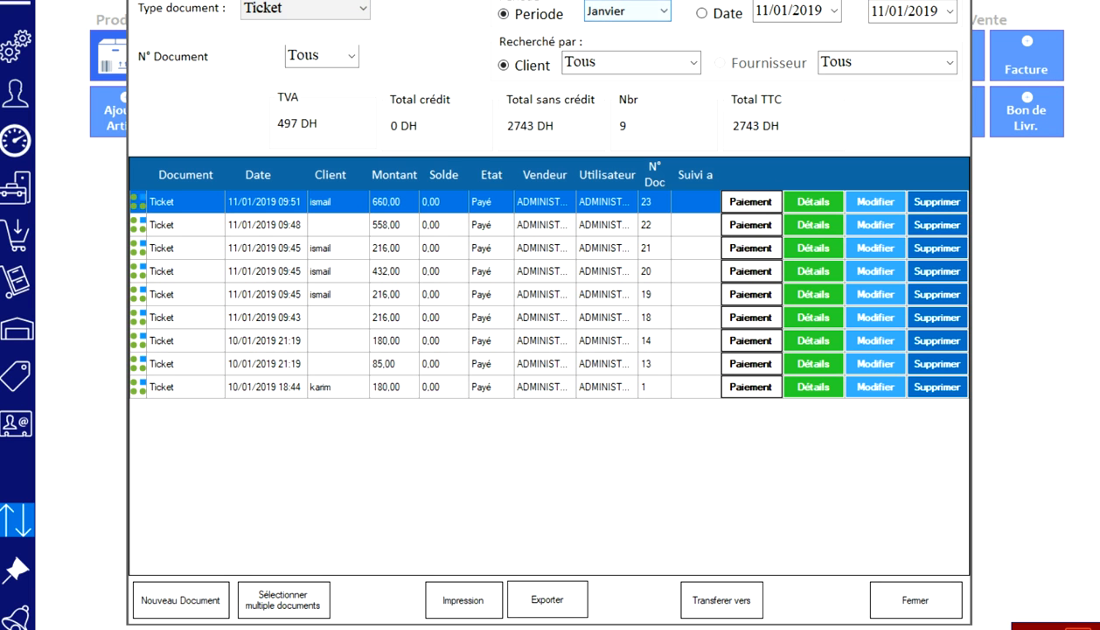
{"action": "left_click", "coordinate": [647, 12]}
{"action": "left_click", "coordinate": [875, 341]}
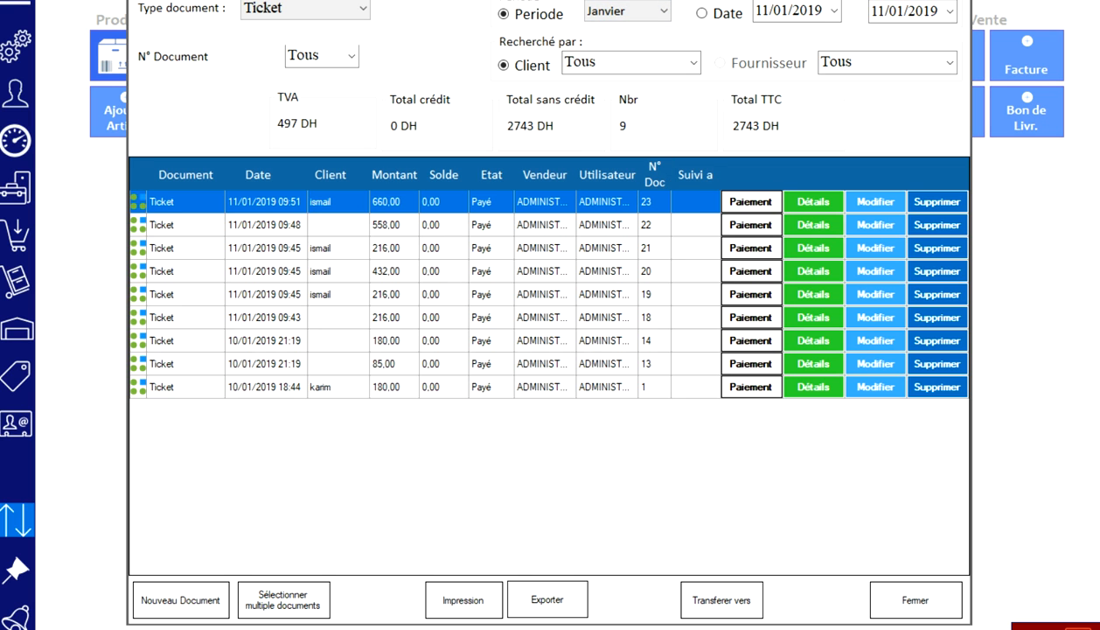
{"action": "left_click", "coordinate": [693, 63]}
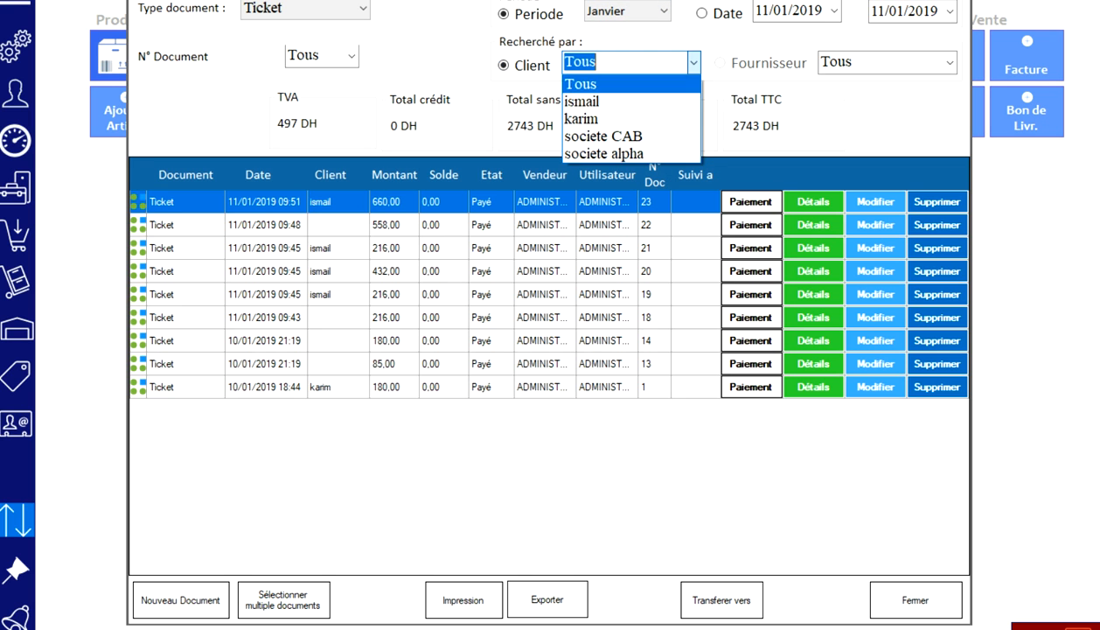
{"action": "left_click", "coordinate": [581, 101]}
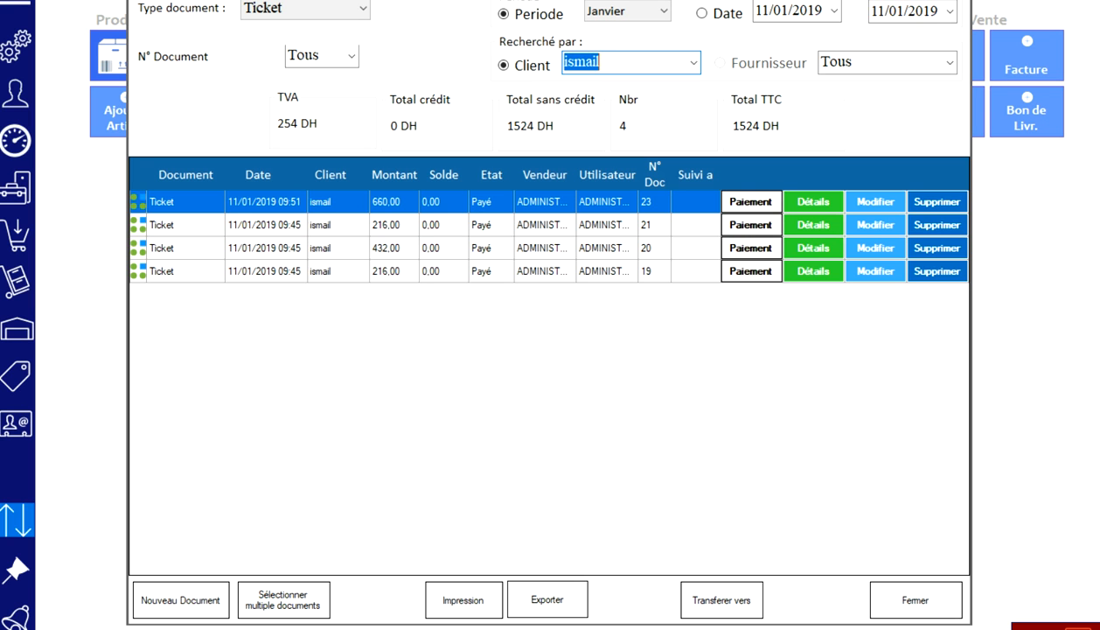
{"action": "left_click", "coordinate": [524, 225]}
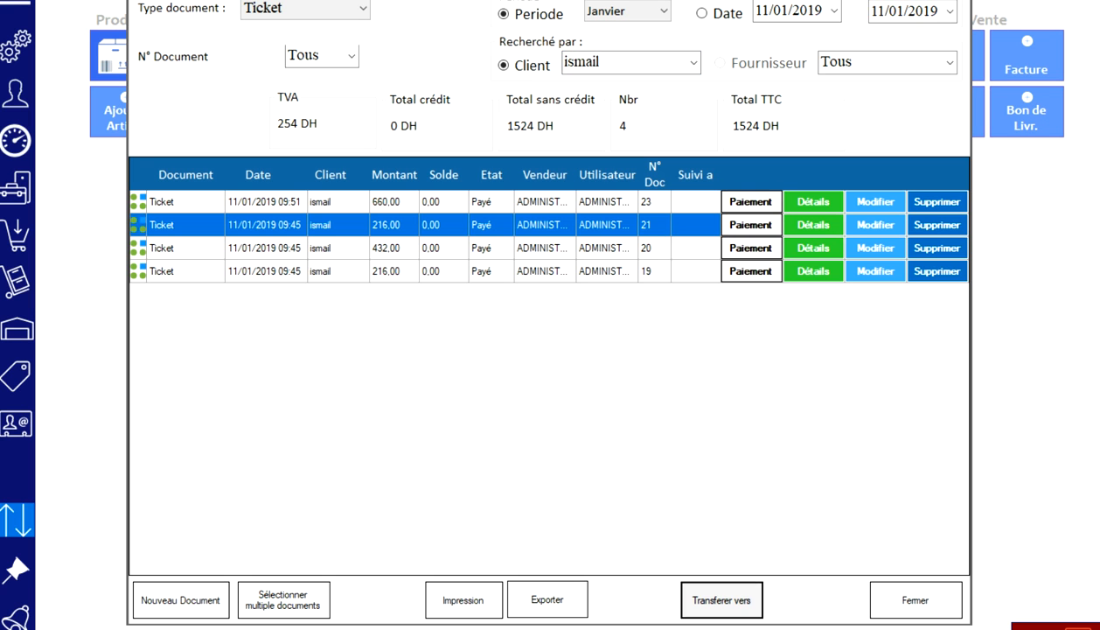
{"action": "left_click", "coordinate": [721, 600]}
{"action": "left_click", "coordinate": [604, 281]}
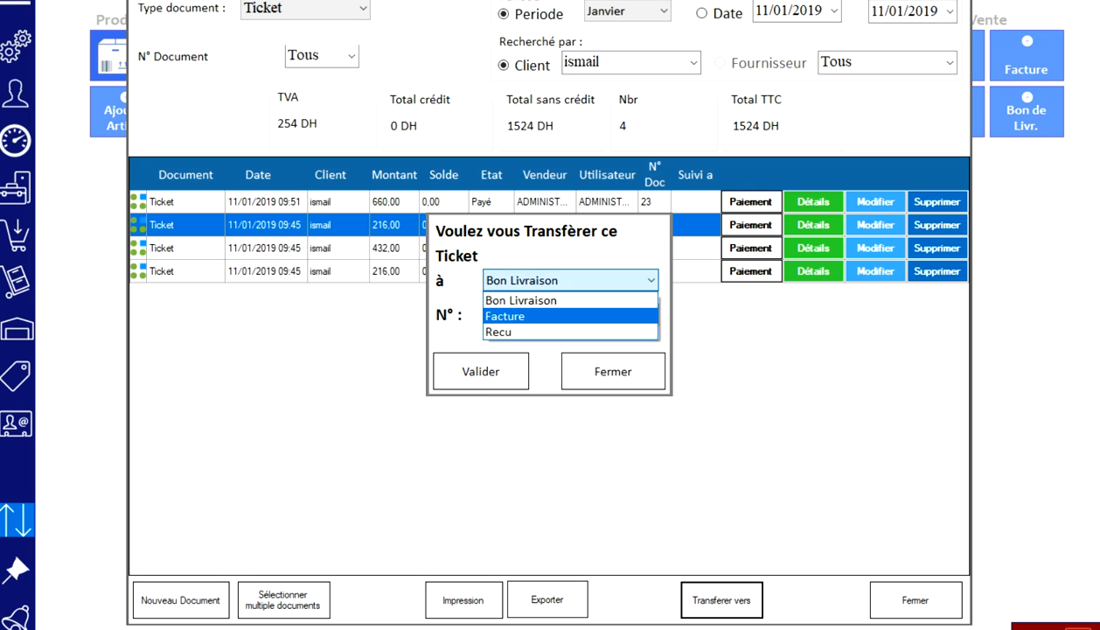
{"action": "left_click", "coordinate": [578, 316]}
{"action": "left_click", "coordinate": [613, 372]}
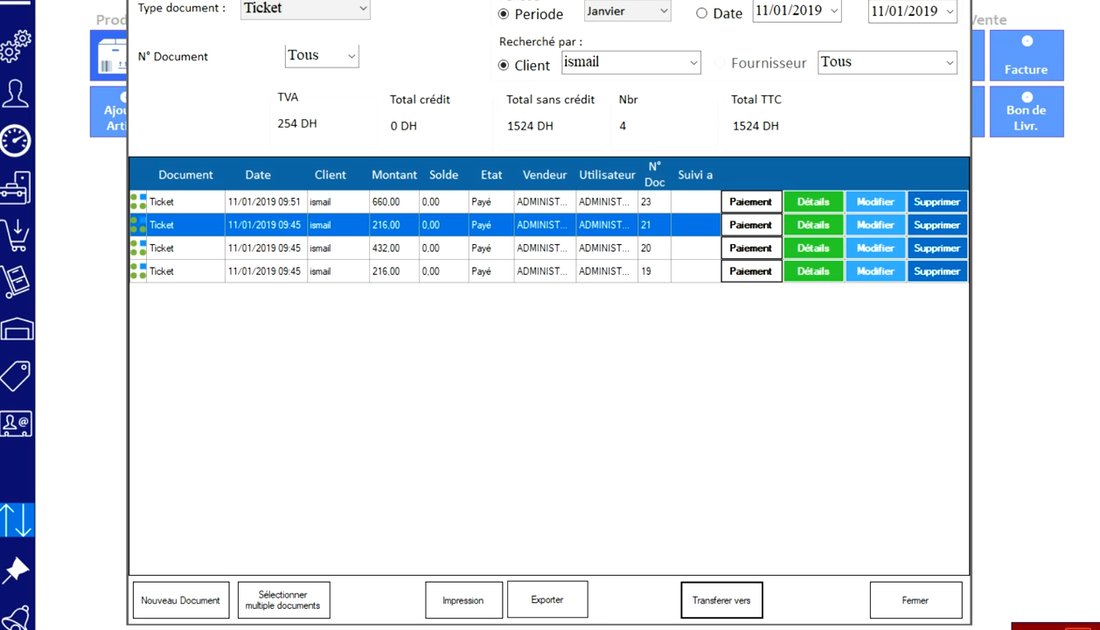
Select all four of the customer's tickets with multiple selection and transfer them together into one Facture
{"action": "left_click", "coordinate": [283, 600]}
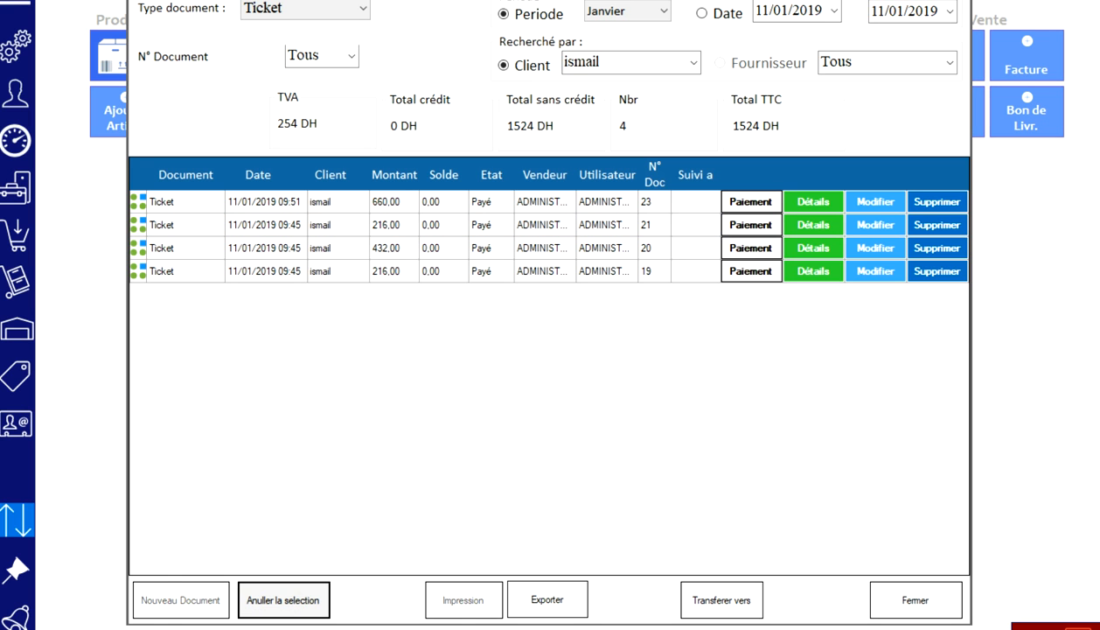
{"action": "left_click_drag", "start_coordinate": [341, 202], "coordinate": [341, 248]}
{"action": "left_click", "coordinate": [937, 271]}
{"action": "left_click", "coordinate": [722, 600]}
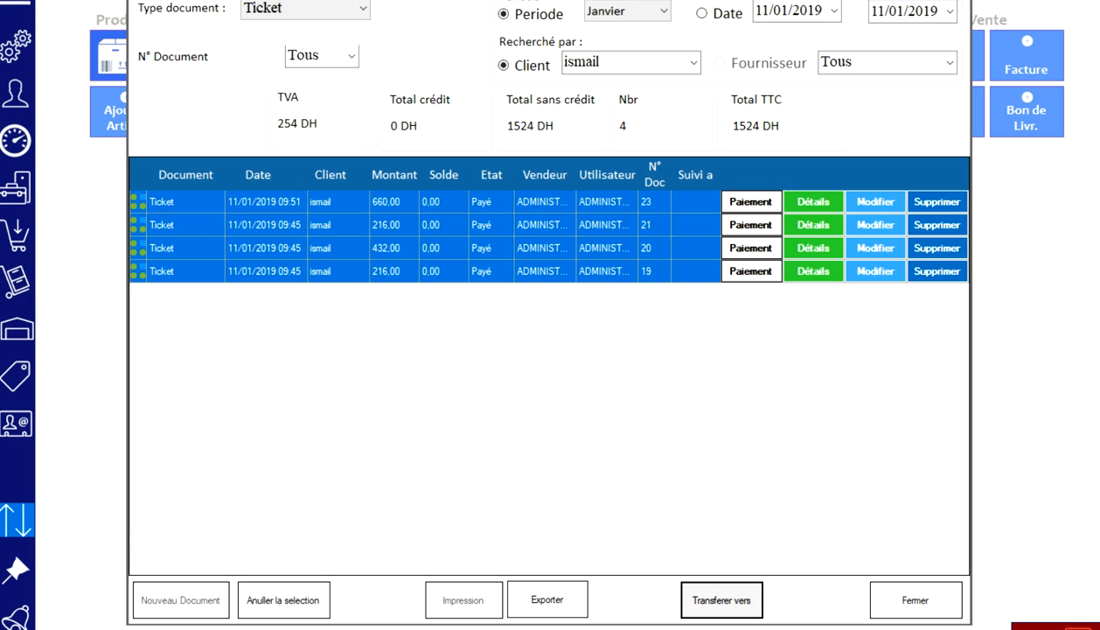
{"action": "left_click", "coordinate": [577, 281]}
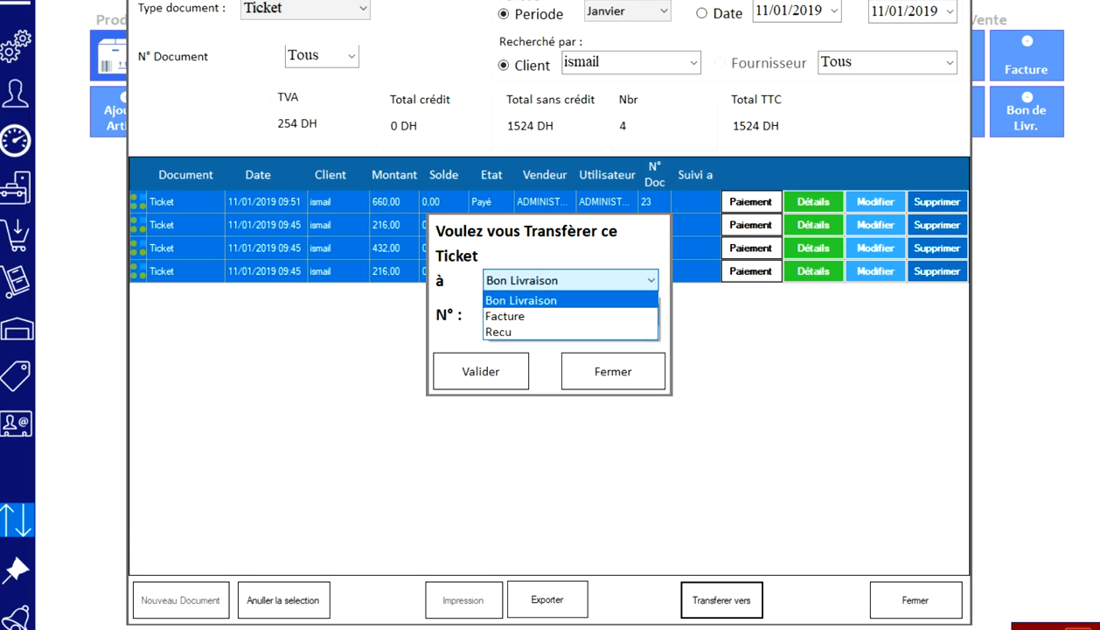
{"action": "left_click", "coordinate": [560, 314]}
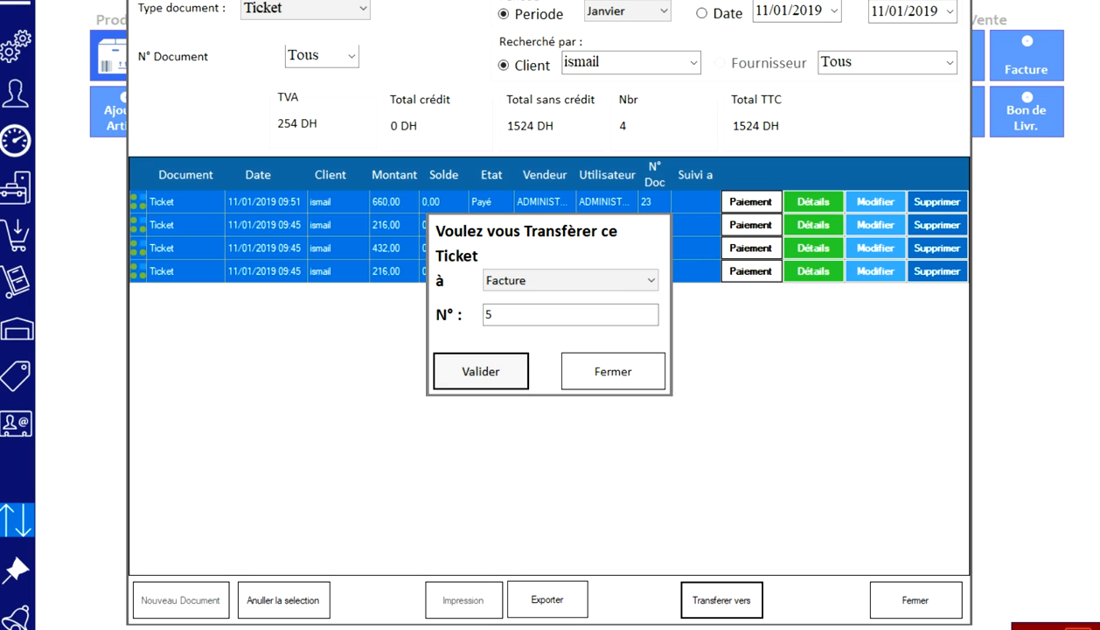
{"action": "left_click", "coordinate": [480, 371]}
Filter the customer's documents to type Facture and open the export preview of the newest invoice
{"action": "left_click", "coordinate": [326, 9]}
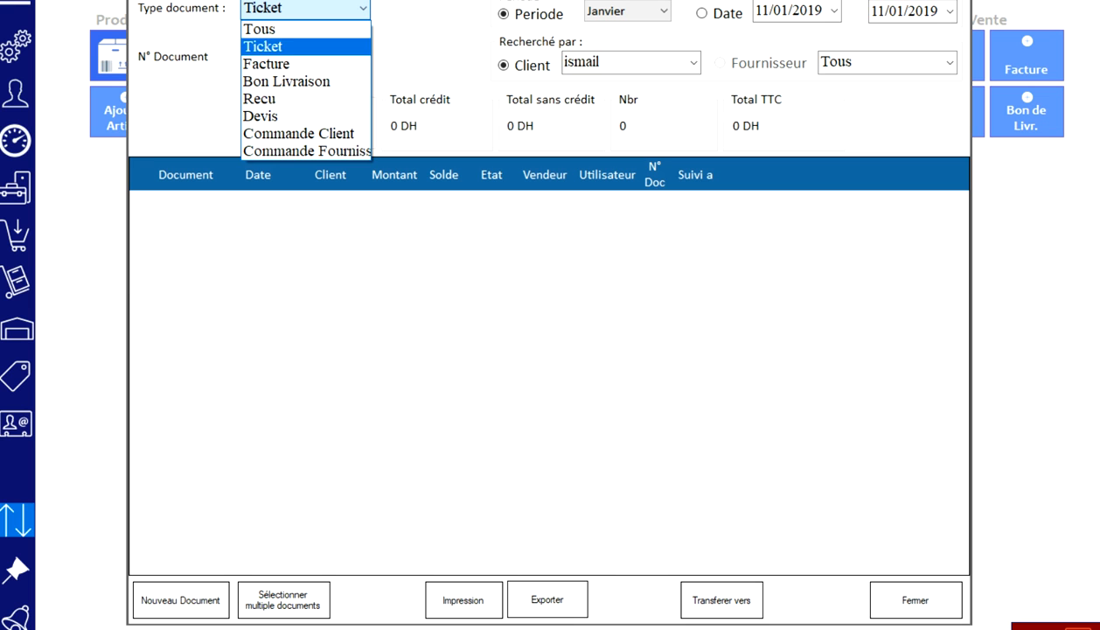
{"action": "left_click", "coordinate": [266, 64]}
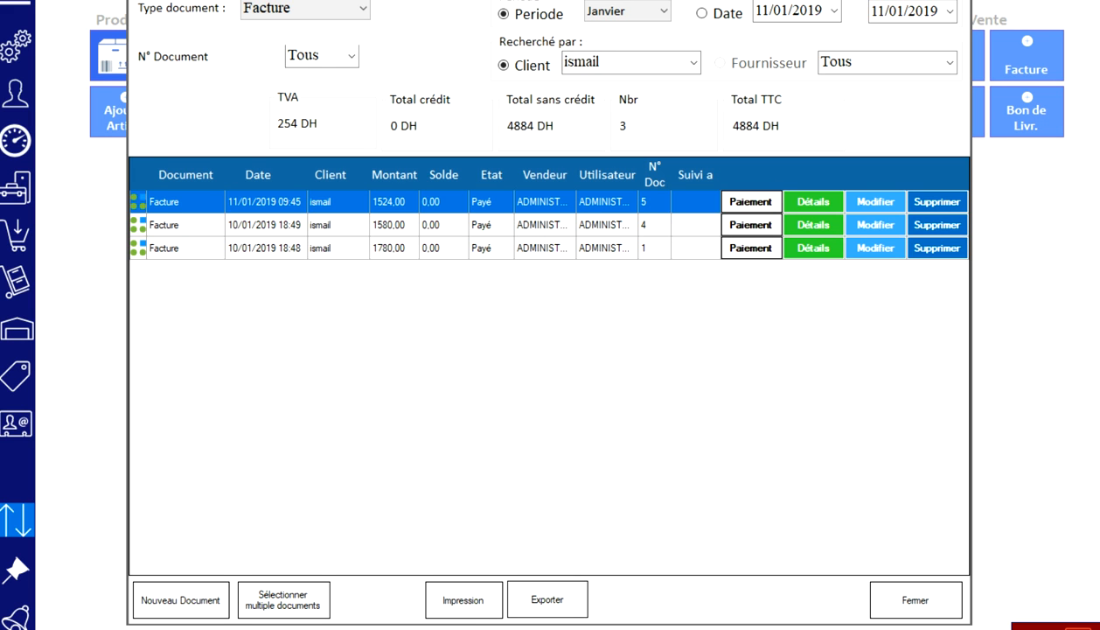
{"action": "left_click", "coordinate": [548, 599]}
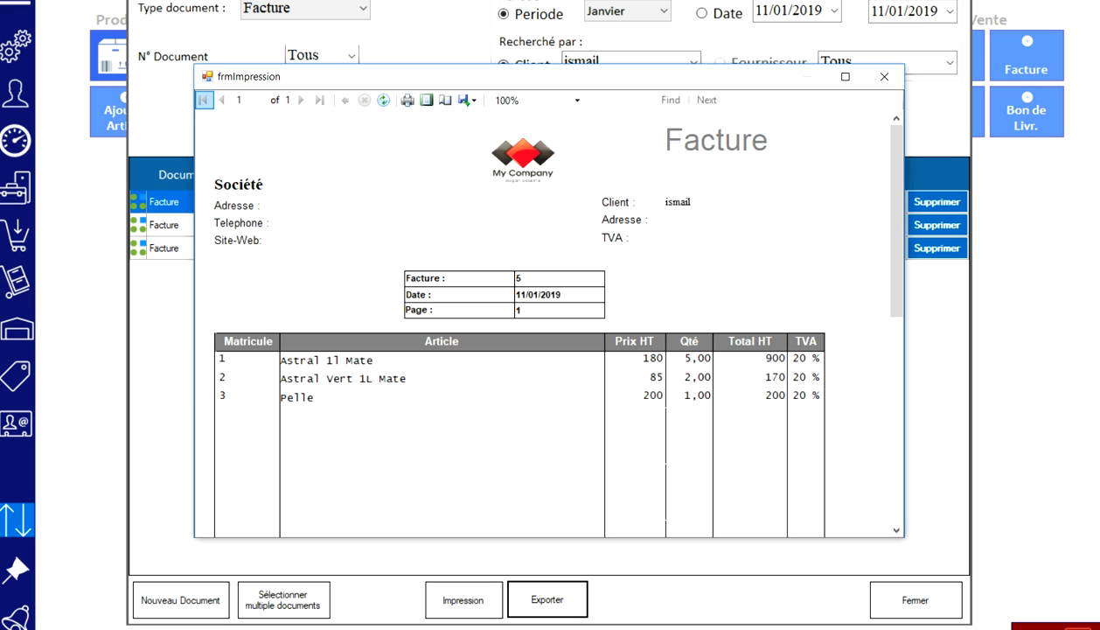
Examine the invoice's article lines, tax and totals in the enlarged preview, check the available export formats, and close it
{"action": "scroll", "coordinate": [549, 323], "scroll_direction": "down", "scroll_amount": 2}
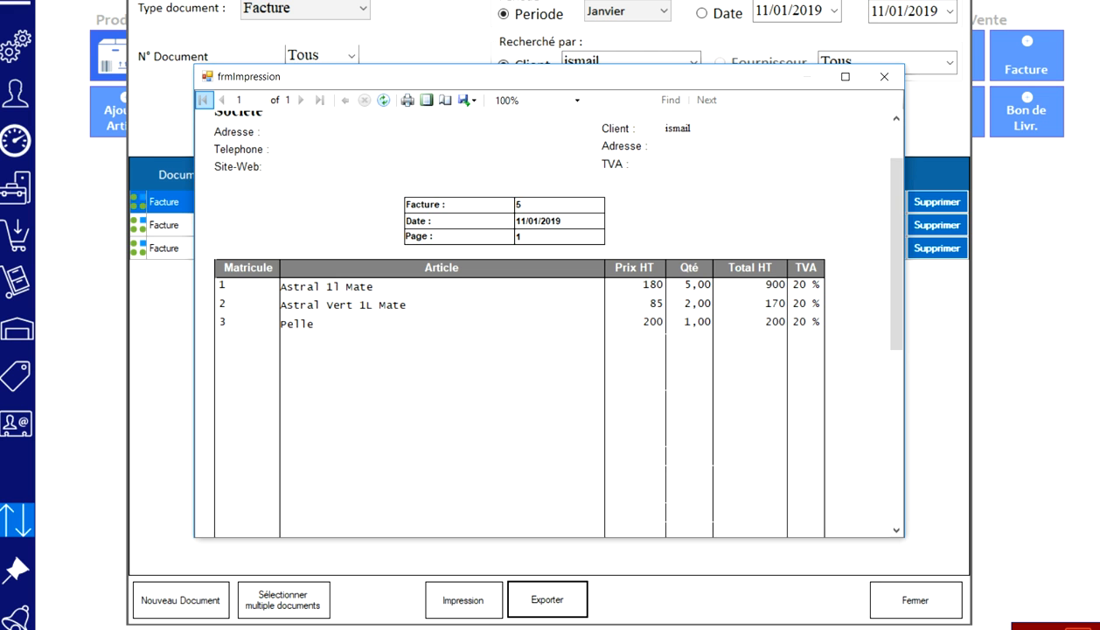
{"action": "scroll", "coordinate": [549, 323], "scroll_direction": "down", "scroll_amount": 10}
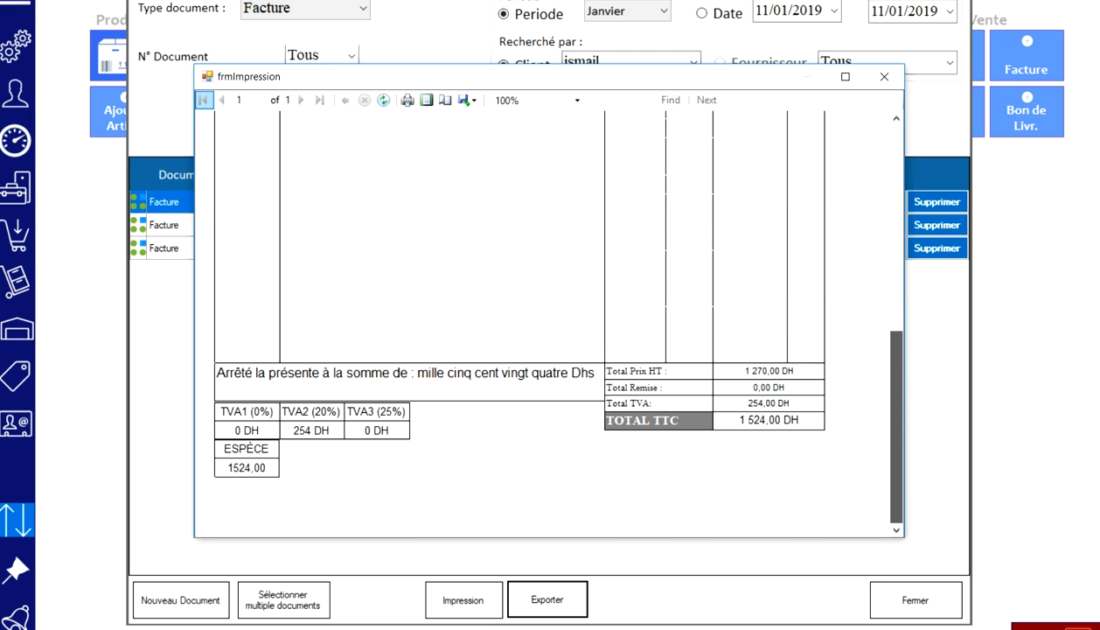
{"action": "left_click", "coordinate": [844, 76]}
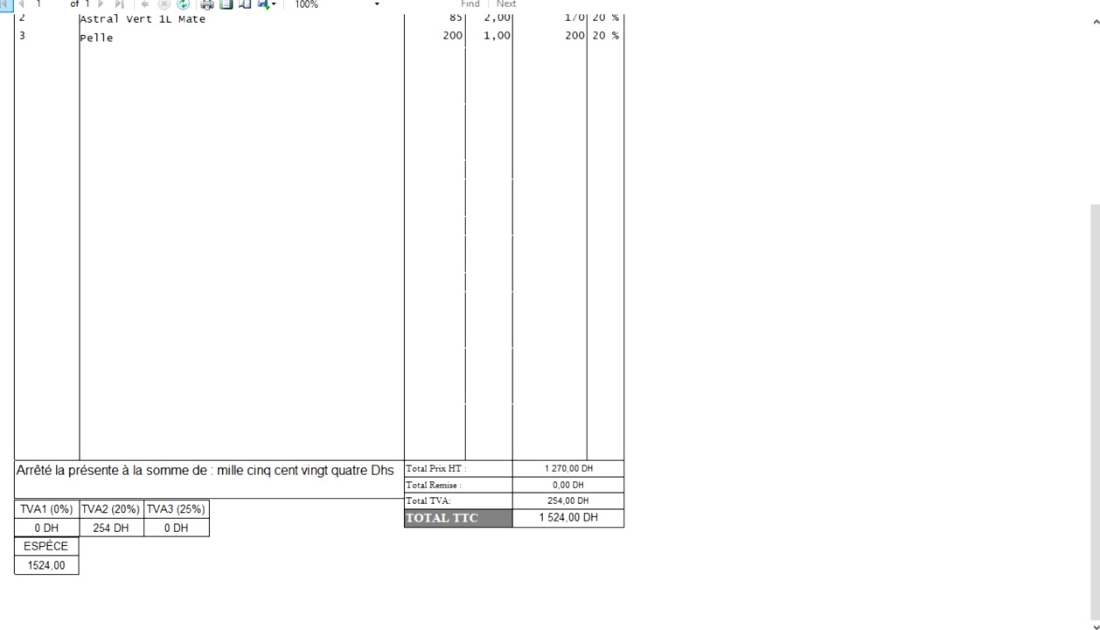
{"action": "left_click_drag", "start_coordinate": [1094, 367], "coordinate": [1095, 188]}
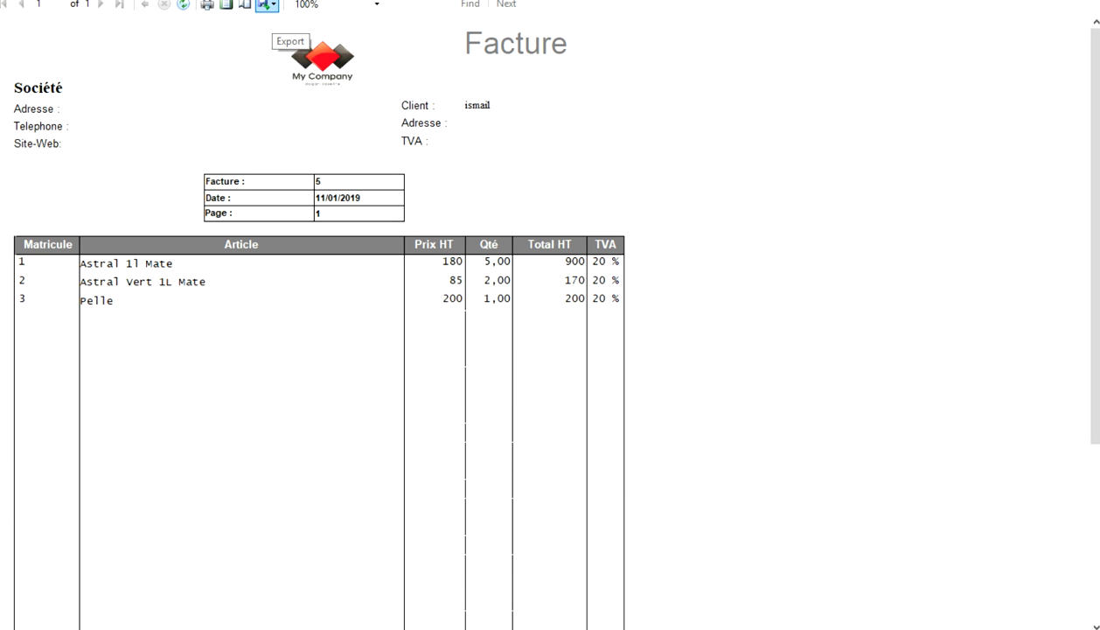
{"action": "left_click", "coordinate": [266, 6]}
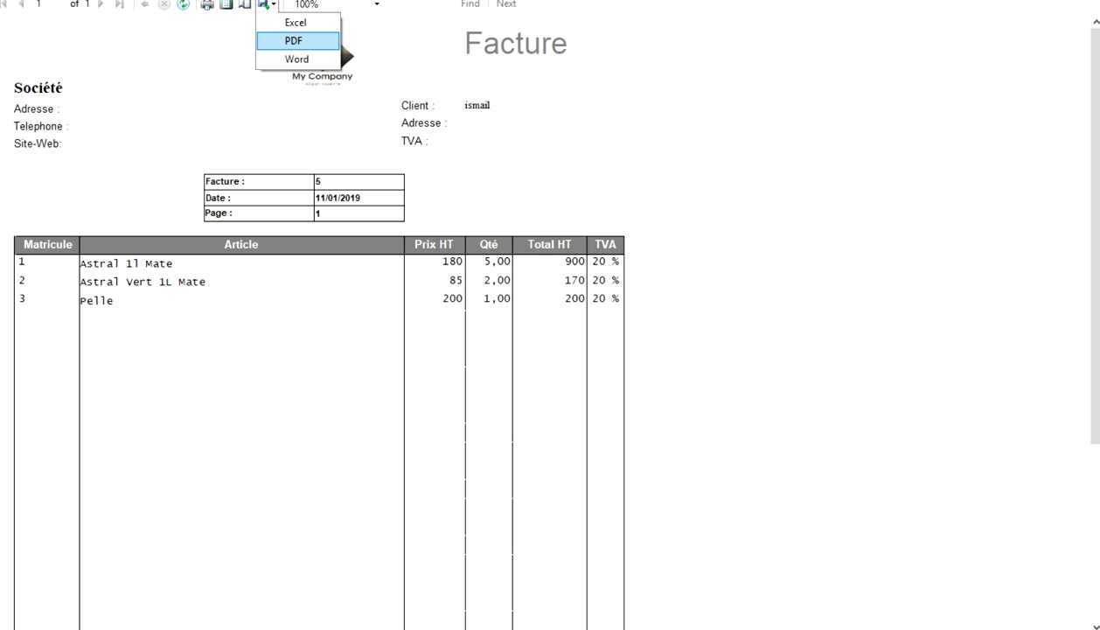
{"action": "key", "text": "Escape"}
{"action": "key", "text": "alt+F4"}
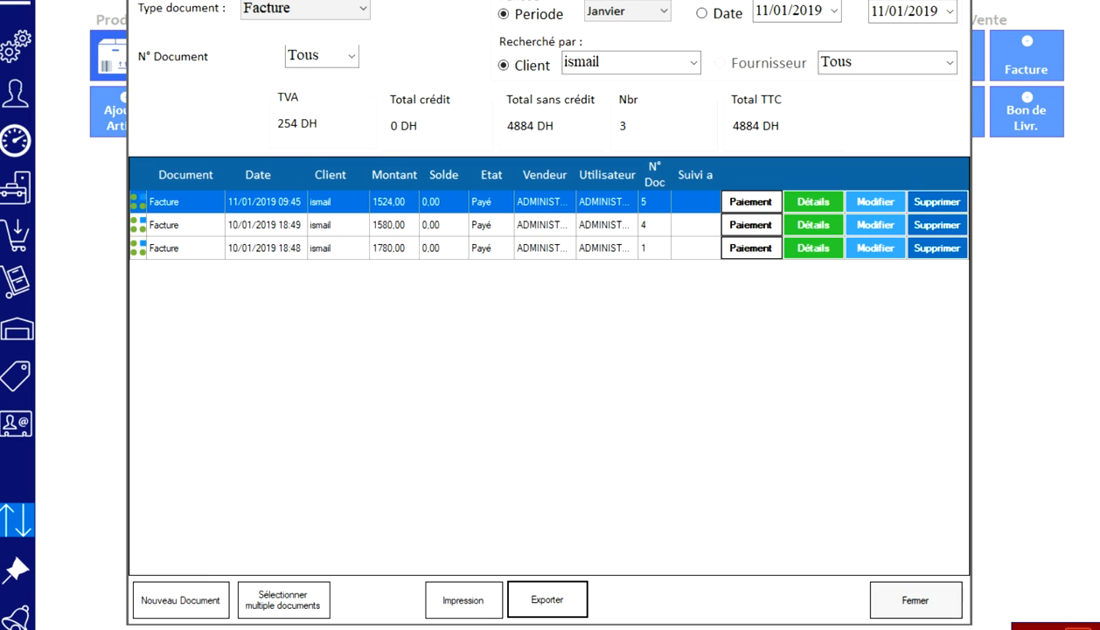
Close the sales documents list and review the available quantity and purchase lots on the article record of Pelle
{"action": "left_click", "coordinate": [915, 600]}
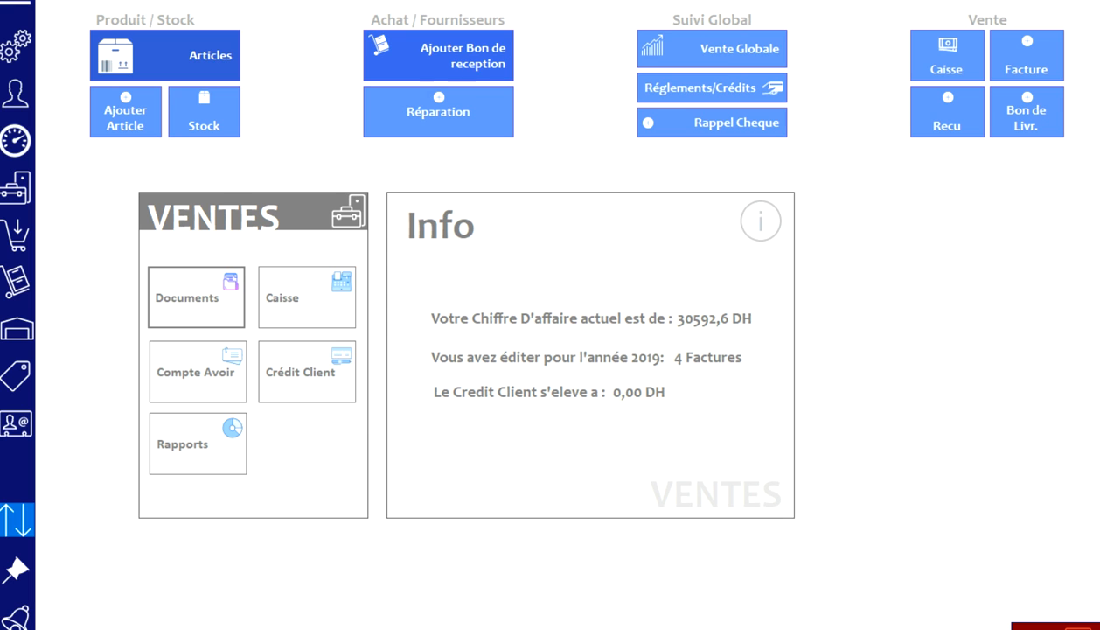
{"action": "left_click", "coordinate": [164, 56]}
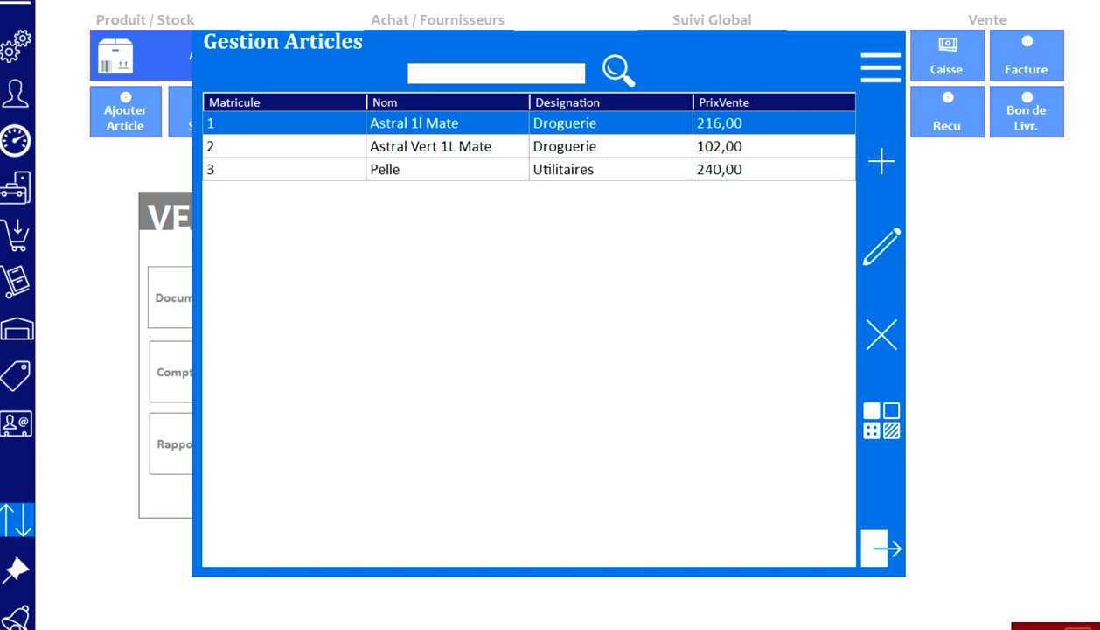
{"action": "left_click", "coordinate": [564, 170]}
{"action": "left_click", "coordinate": [882, 246]}
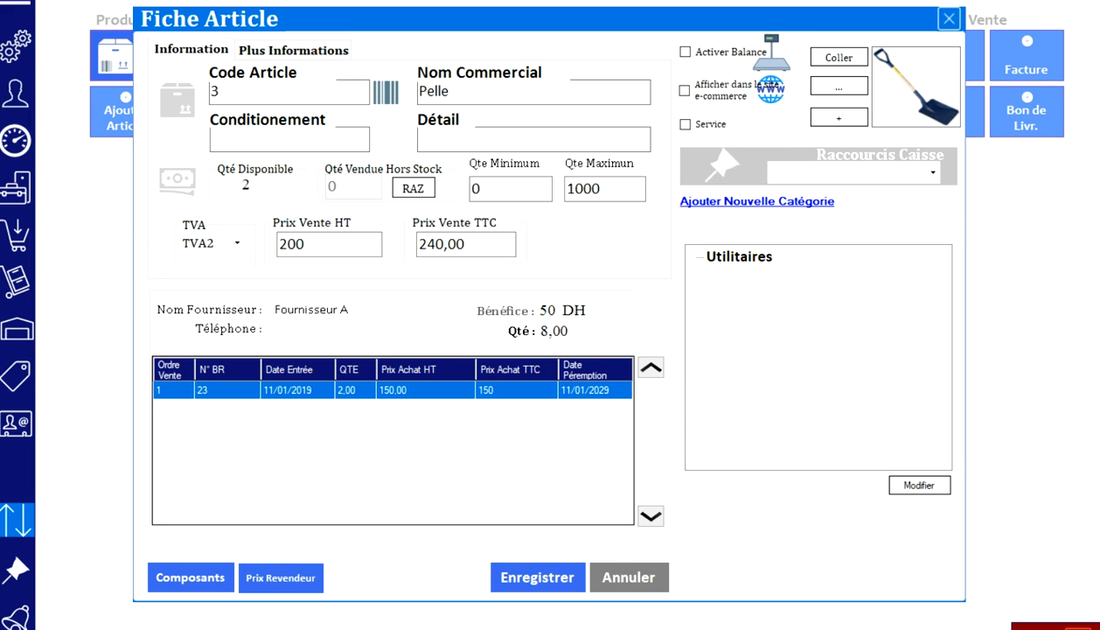
{"action": "left_click", "coordinate": [627, 577]}
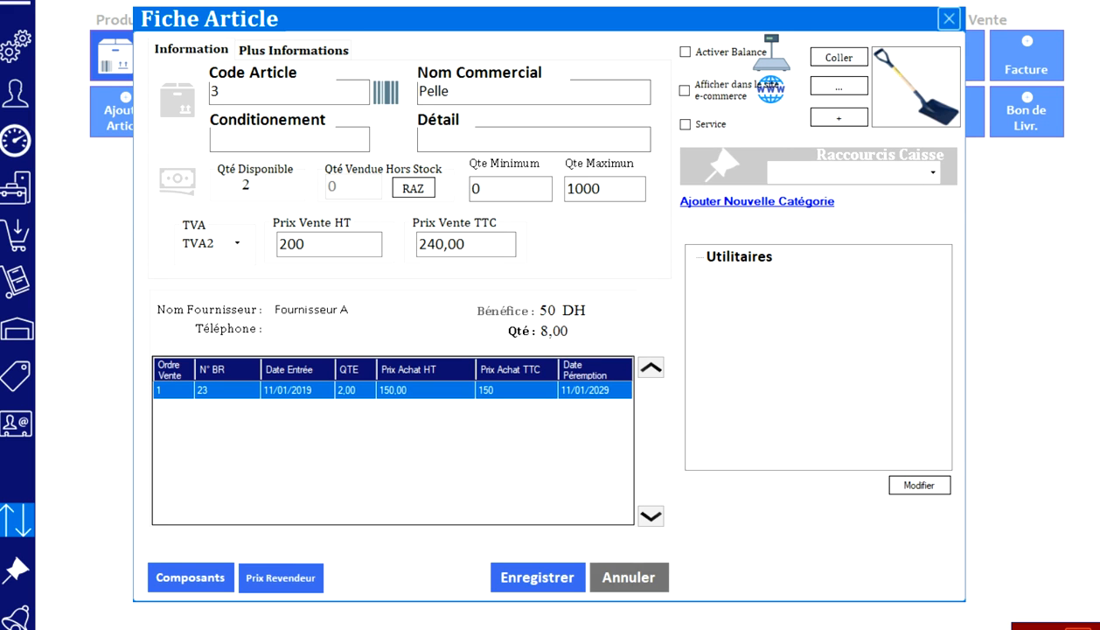
{"action": "left_click", "coordinate": [882, 549]}
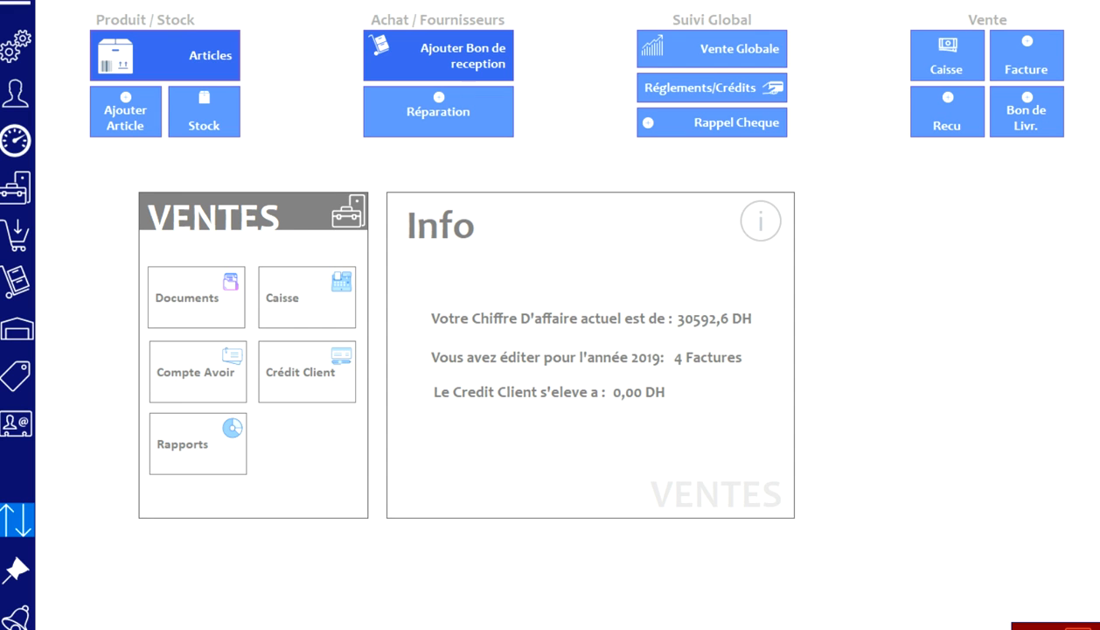
Check the article stock by depot, first for Stock Magasin and then for Stock Principal, and close the stock list
{"action": "left_click", "coordinate": [204, 112]}
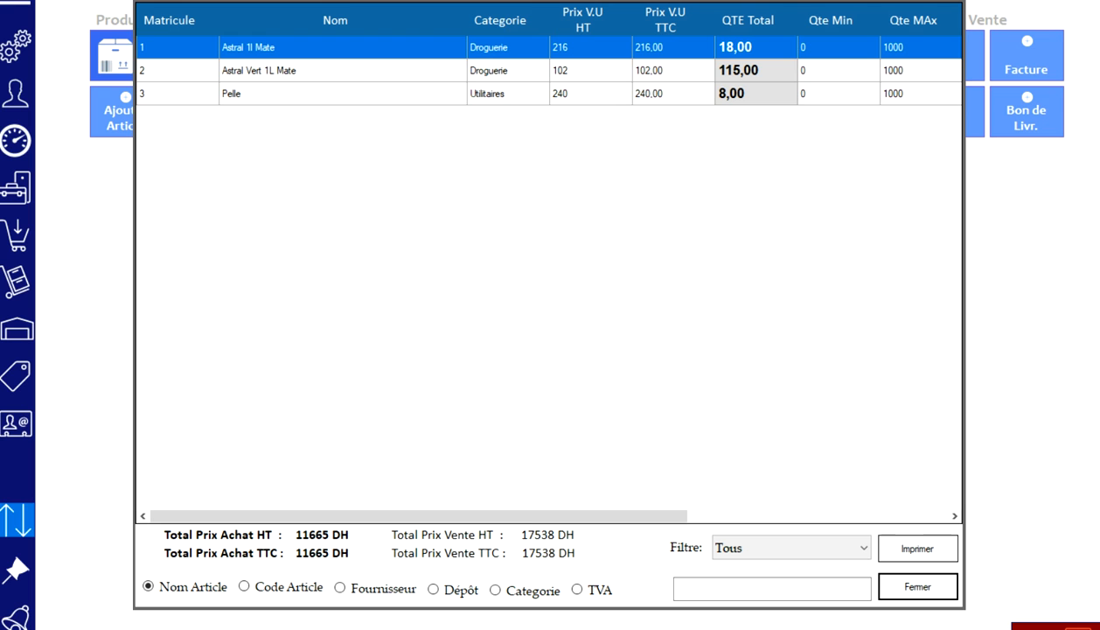
{"action": "left_click", "coordinate": [432, 589]}
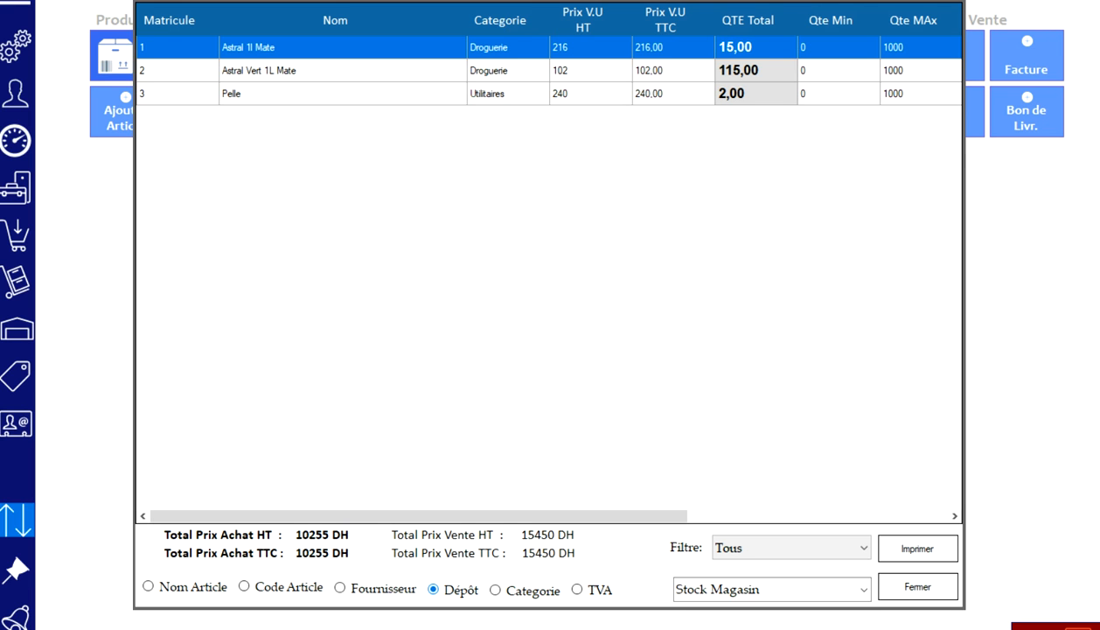
{"action": "left_click", "coordinate": [864, 590]}
{"action": "left_click", "coordinate": [719, 610]}
{"action": "left_click", "coordinate": [864, 589]}
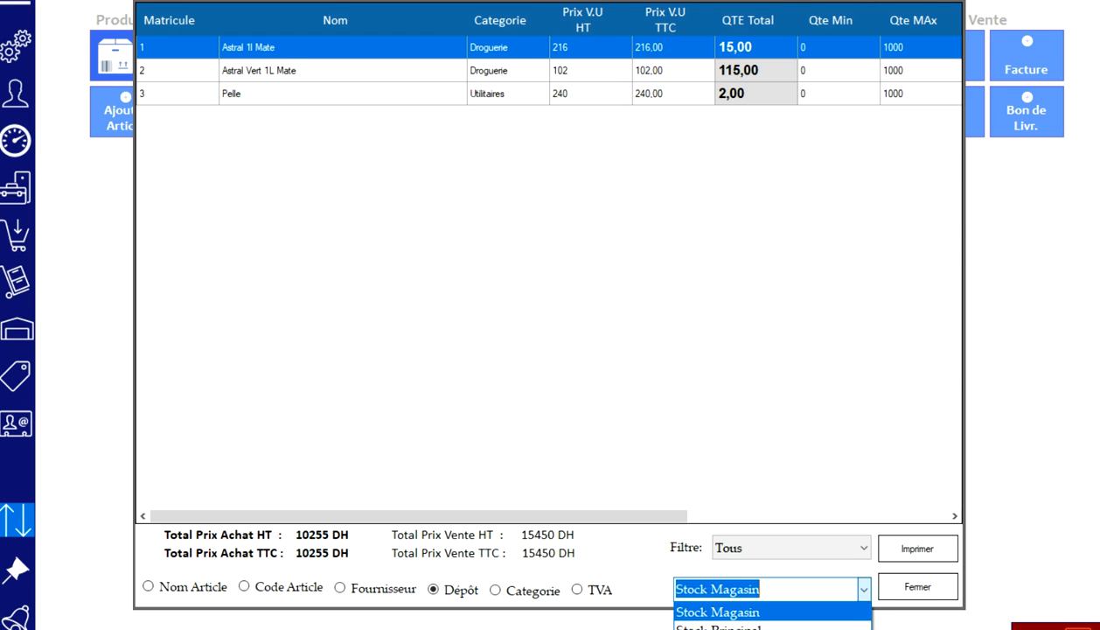
{"action": "left_click", "coordinate": [719, 626]}
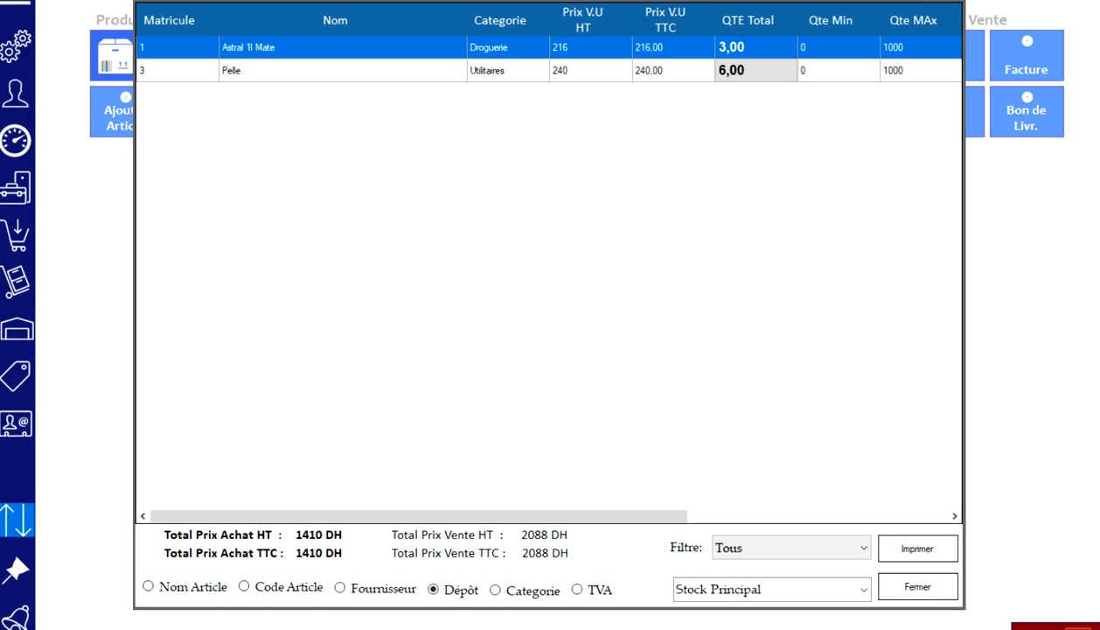
{"action": "left_click", "coordinate": [918, 586]}
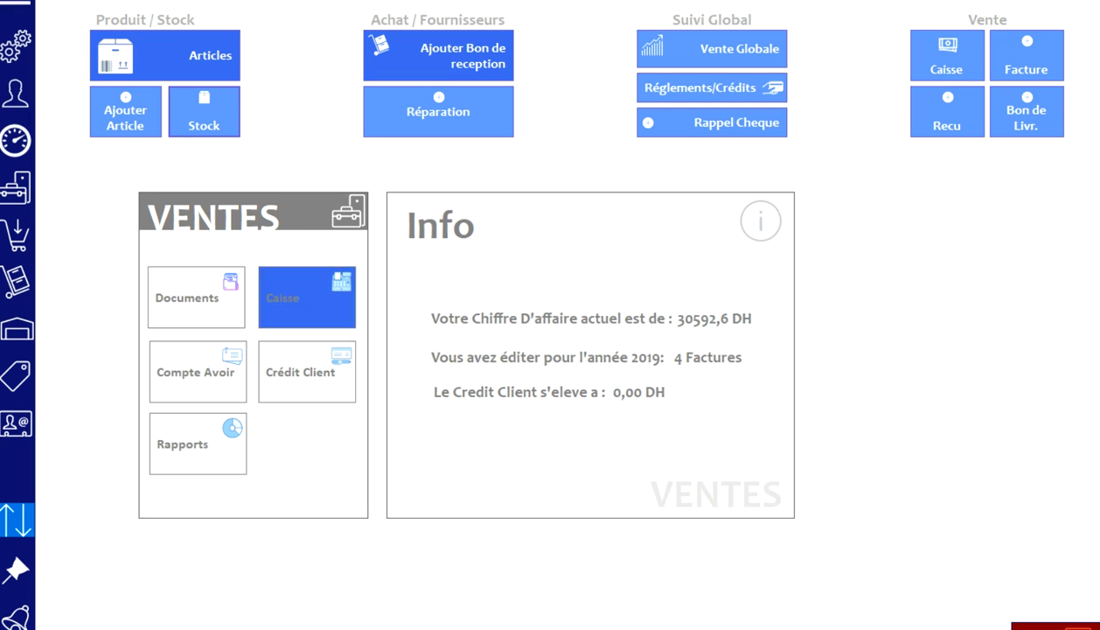
Open a product transfer between depots with Stock Principal as the source and Stock Magasin as the destination
{"action": "left_click", "coordinate": [15, 4]}
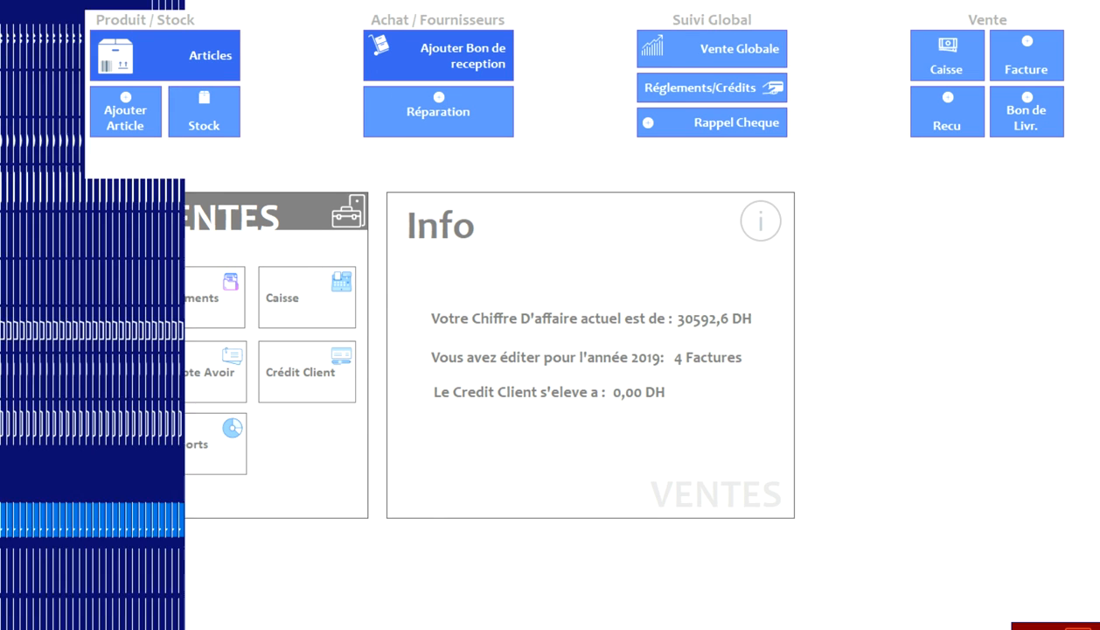
{"action": "left_click", "coordinate": [70, 329]}
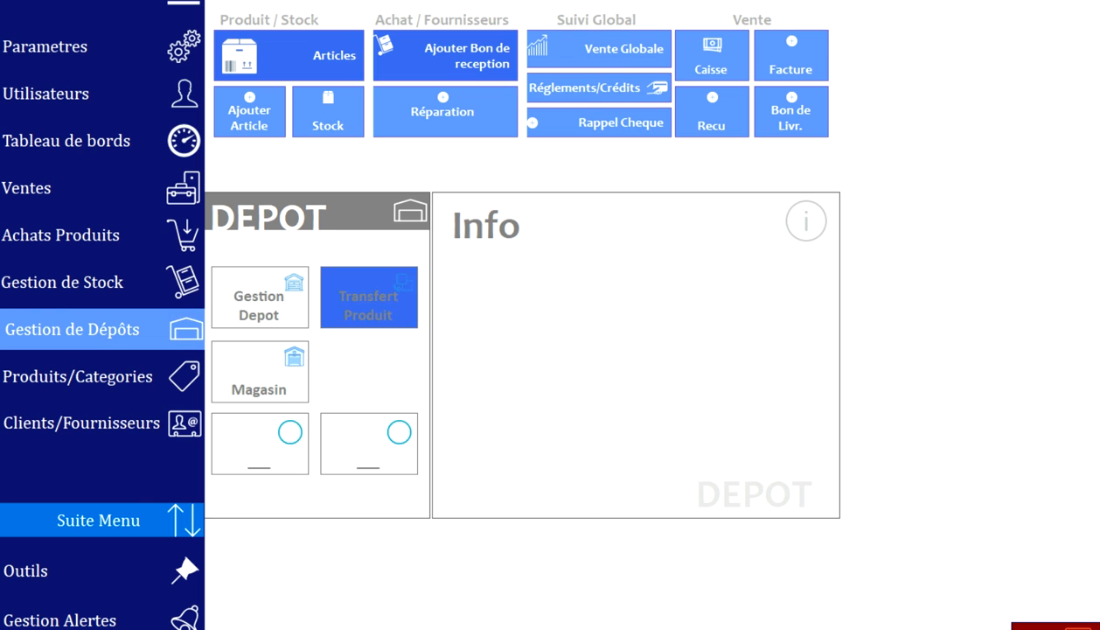
{"action": "left_click", "coordinate": [368, 295]}
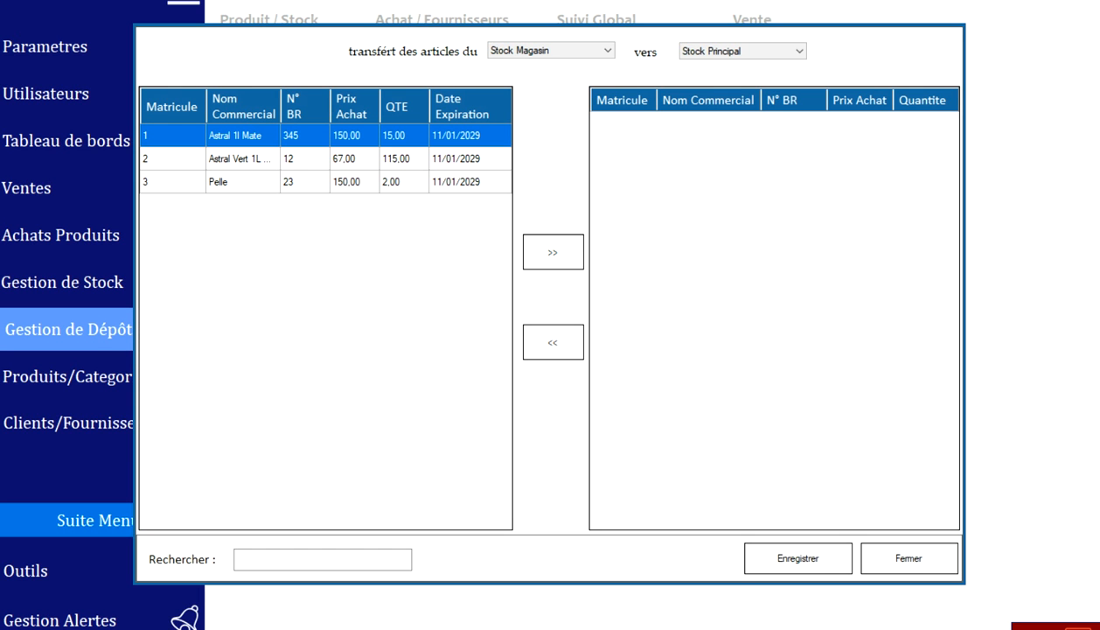
{"action": "left_click", "coordinate": [577, 51]}
{"action": "left_click", "coordinate": [551, 76]}
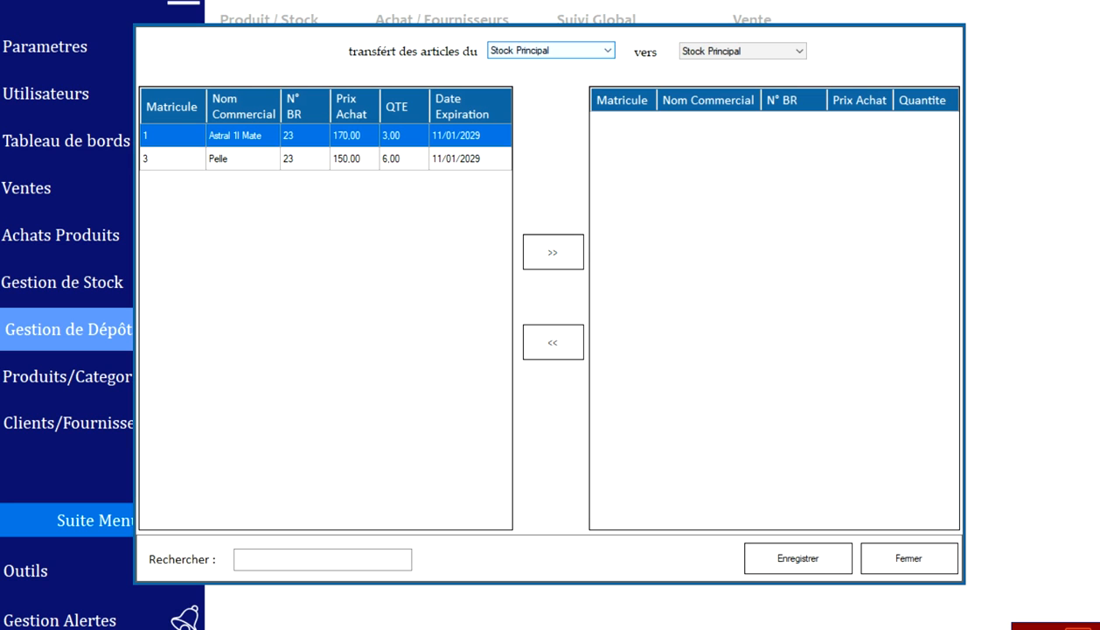
{"action": "left_click", "coordinate": [742, 51]}
{"action": "left_click", "coordinate": [713, 62]}
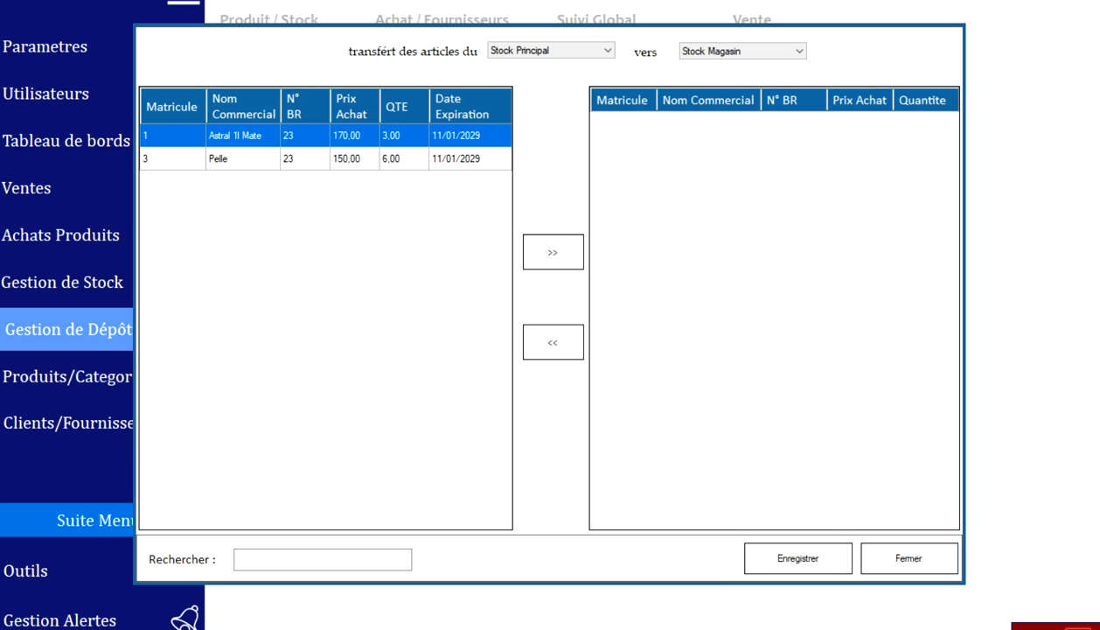
Add 2 units of Astral 1l Mate and 3 units of Pelle to the depot transfer
{"action": "left_click", "coordinate": [553, 252]}
{"action": "left_click", "coordinate": [513, 229]}
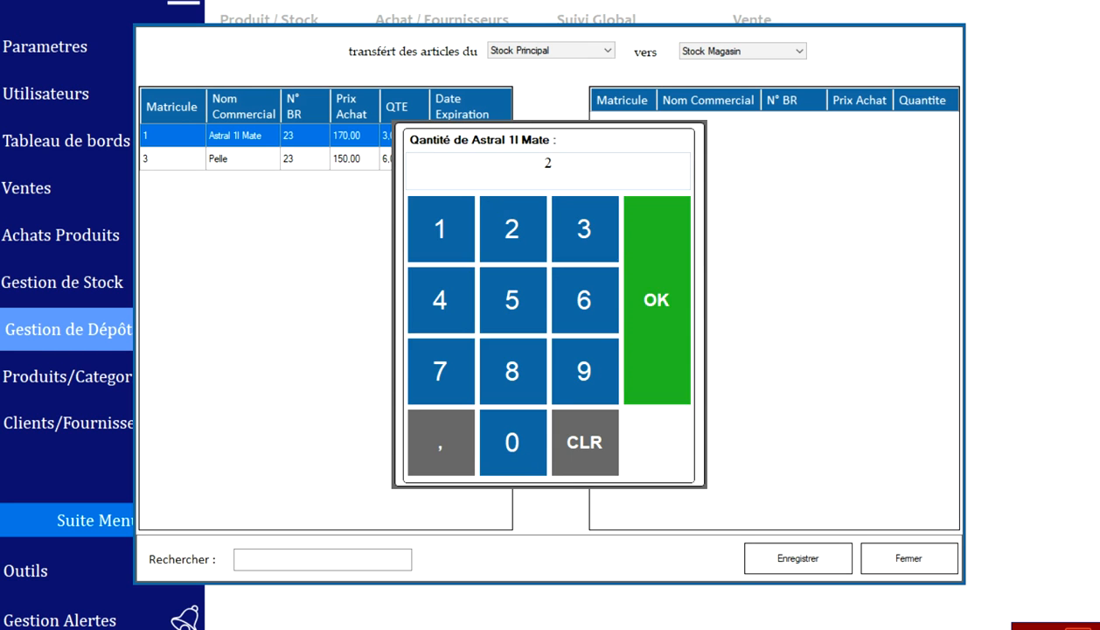
{"action": "left_click", "coordinate": [657, 300]}
{"action": "left_click", "coordinate": [325, 160]}
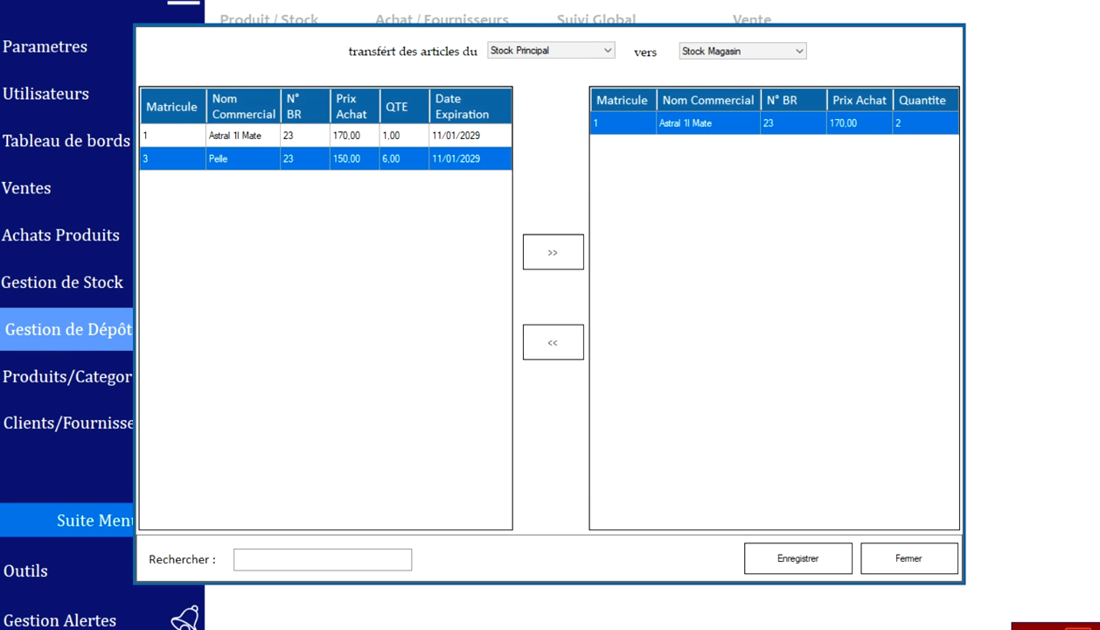
{"action": "left_click", "coordinate": [553, 252]}
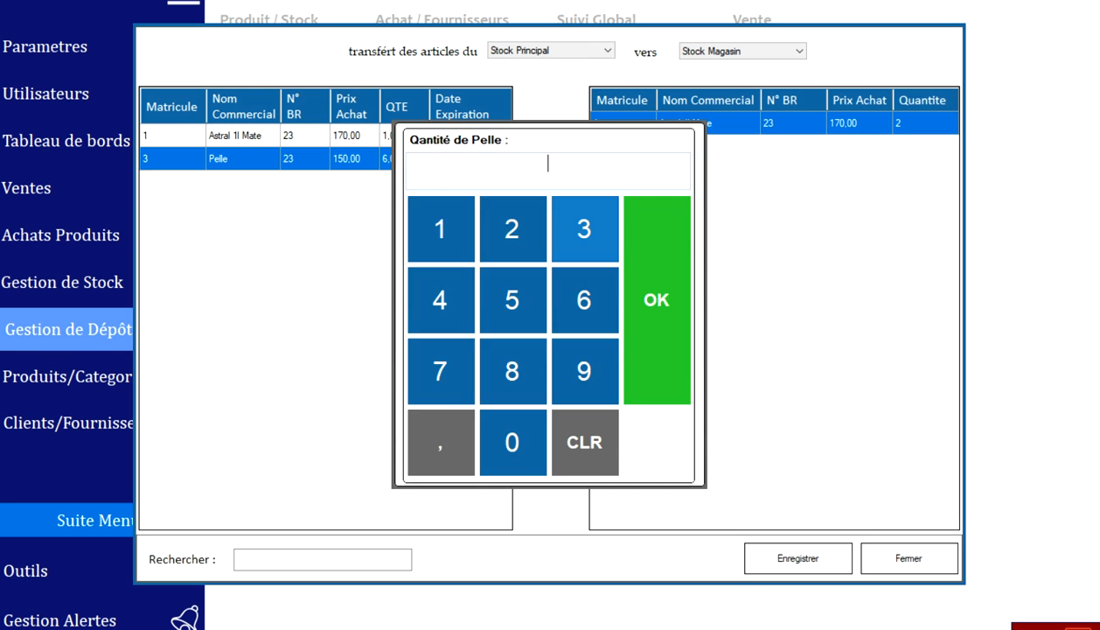
{"action": "left_click", "coordinate": [575, 225]}
{"action": "left_click", "coordinate": [646, 294]}
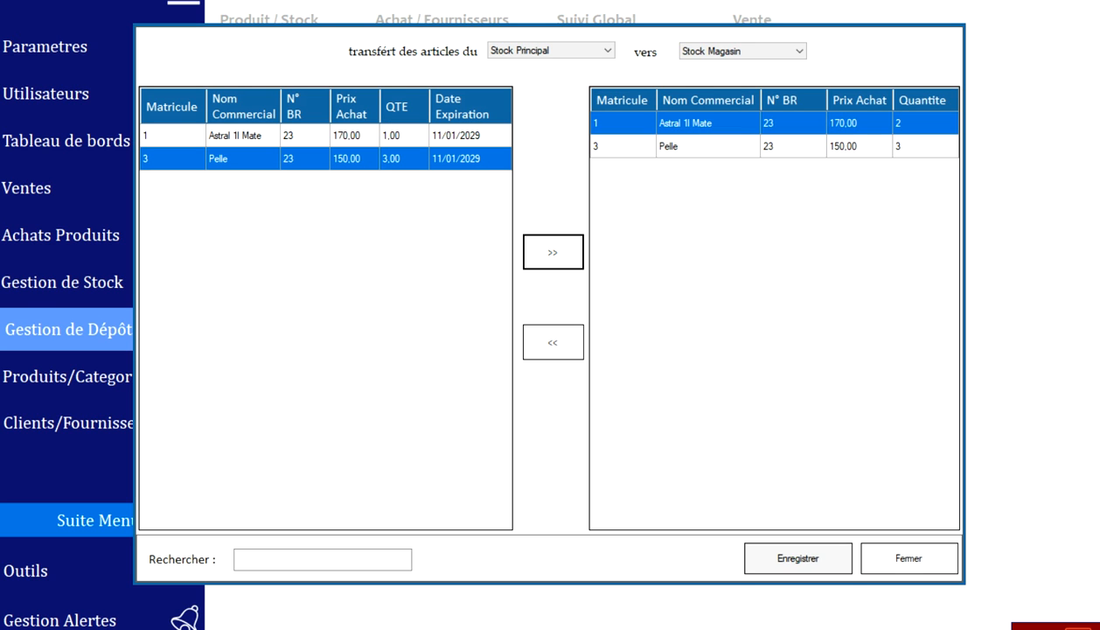
Save the depot transfer, acknowledge the confirmation and close the transfer window
{"action": "left_click", "coordinate": [798, 558]}
{"action": "left_click", "coordinate": [596, 372]}
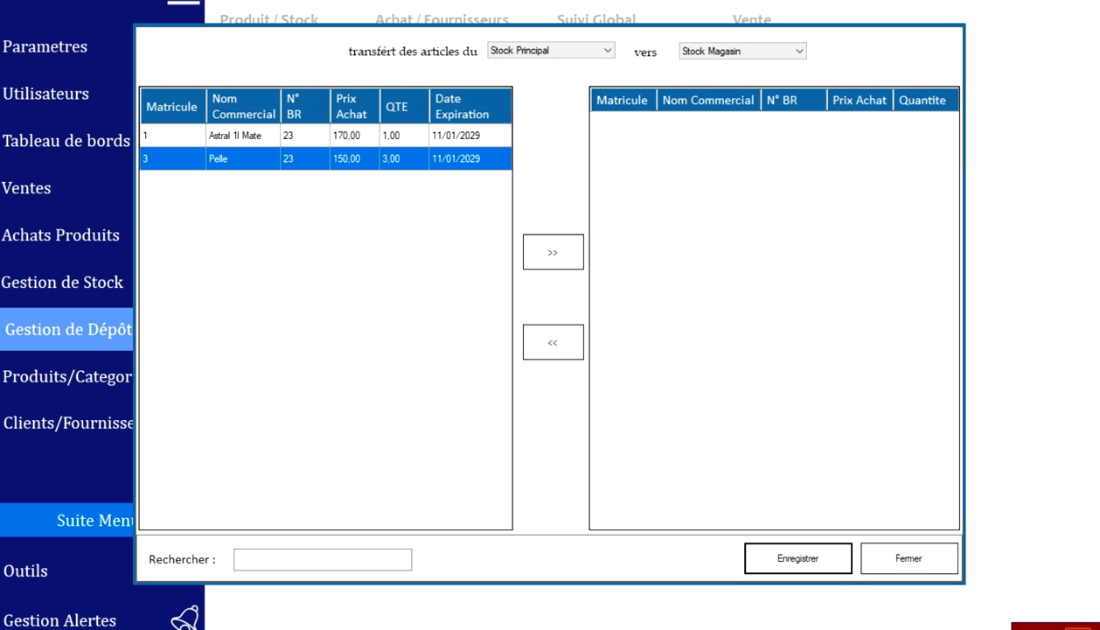
{"action": "left_click", "coordinate": [908, 558]}
Check the quantities of Pelle and Astral 1l Mate in the Stock Magasin depot, then close the stock list and collapse the navigation
{"action": "left_click", "coordinate": [328, 111]}
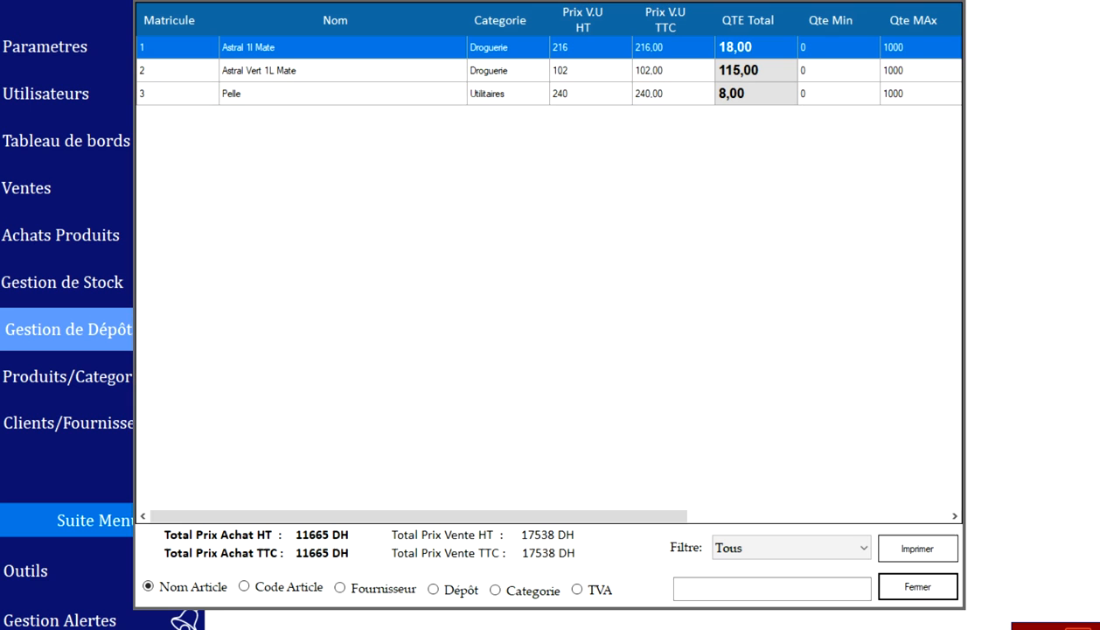
{"action": "left_click", "coordinate": [433, 589]}
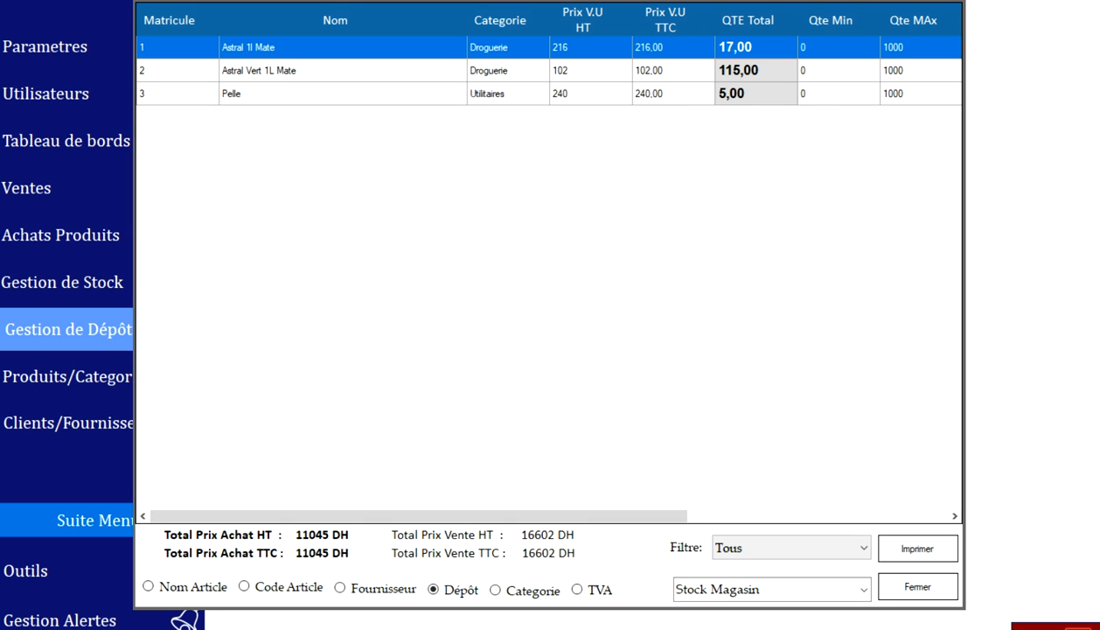
{"action": "left_click", "coordinate": [749, 94]}
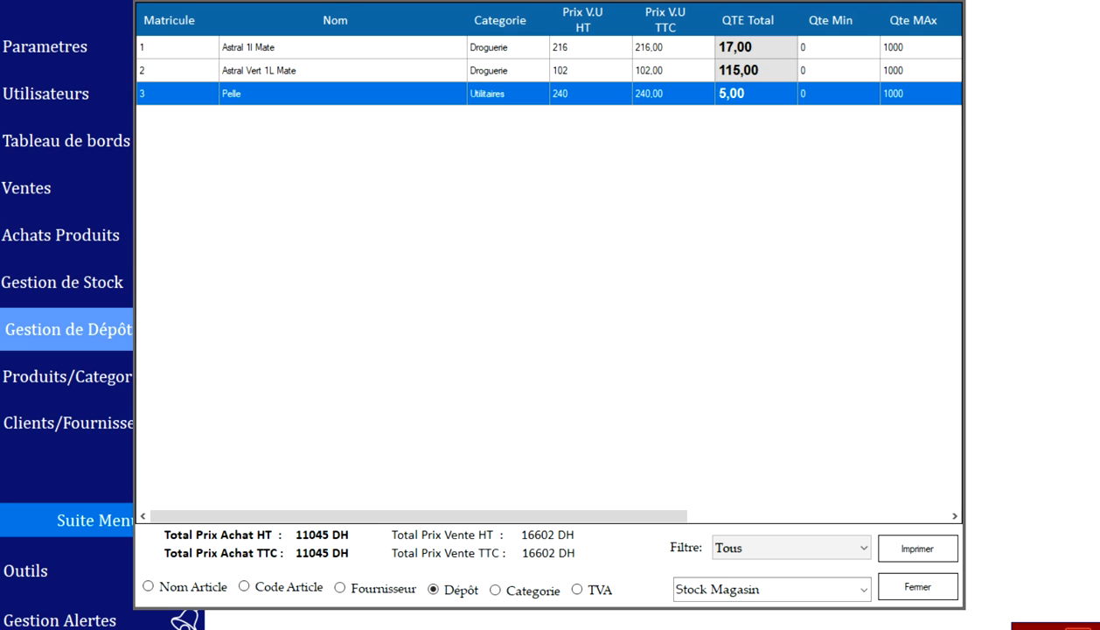
{"action": "left_click", "coordinate": [750, 47]}
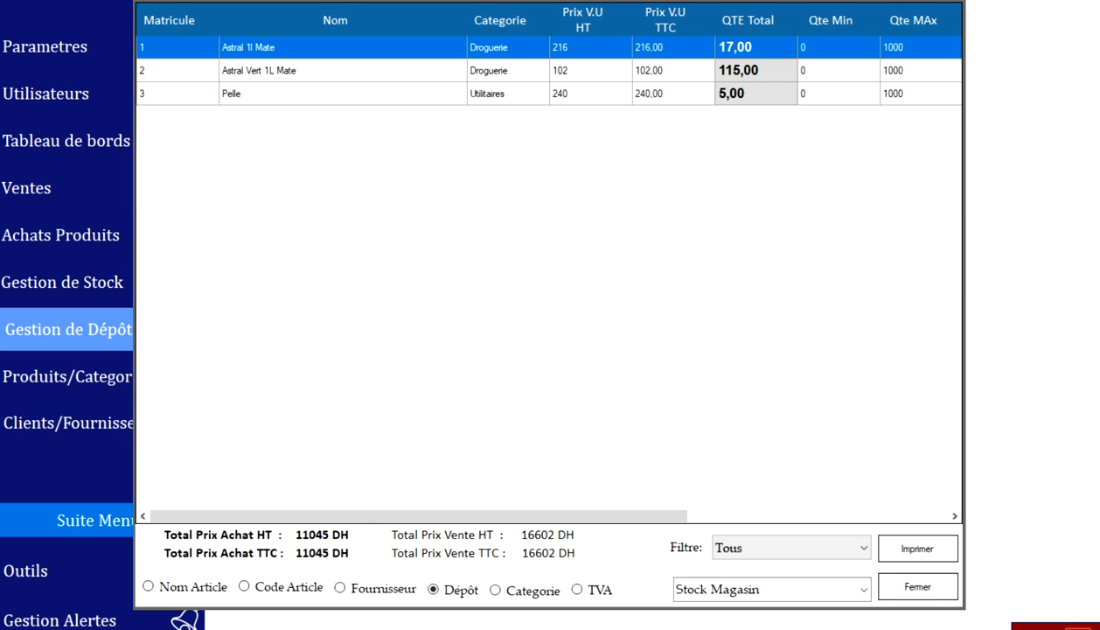
{"action": "left_click", "coordinate": [917, 586]}
{"action": "left_click", "coordinate": [183, 4]}
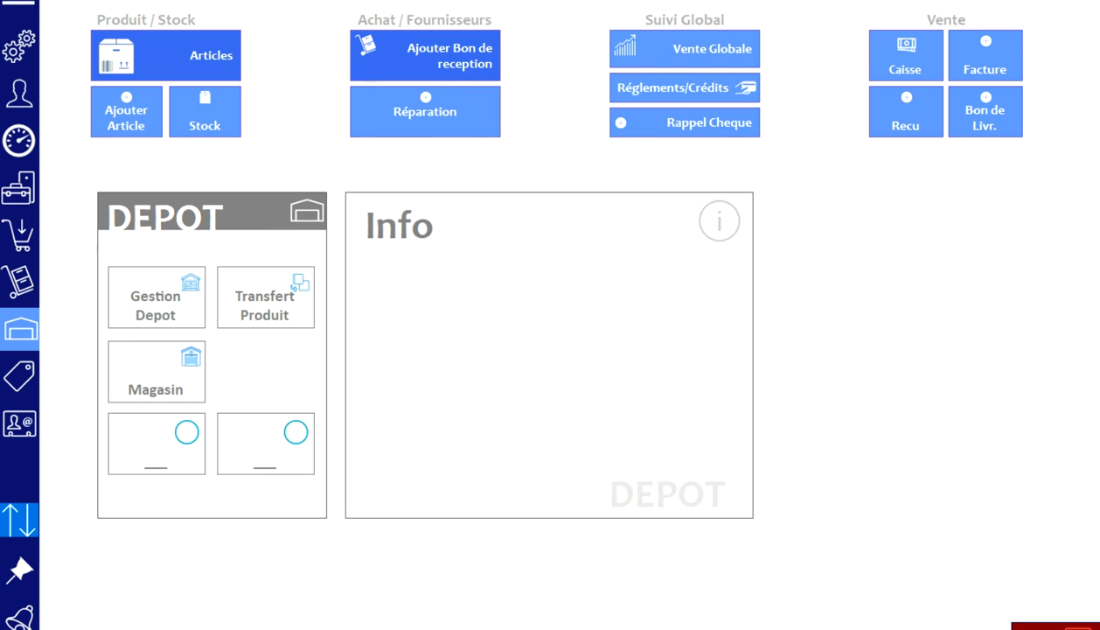
Review the available quantity and purchase lots of Pelle on its article record after the transfer, and close the article list
{"action": "left_click", "coordinate": [201, 55]}
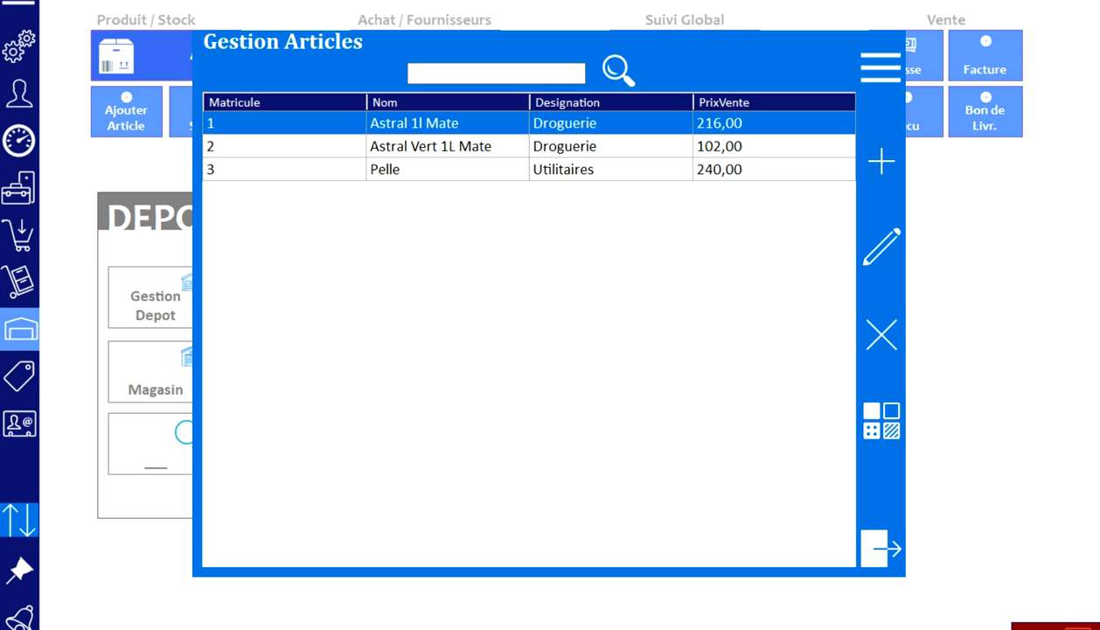
{"action": "left_click", "coordinate": [610, 170]}
{"action": "left_click", "coordinate": [881, 246]}
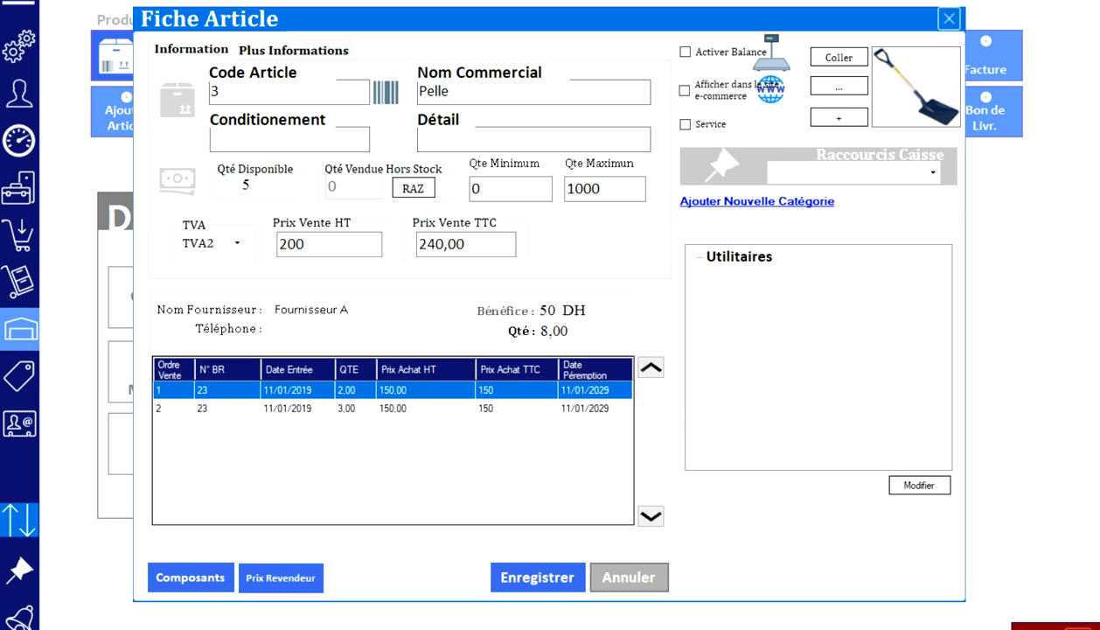
{"action": "left_click", "coordinate": [629, 577]}
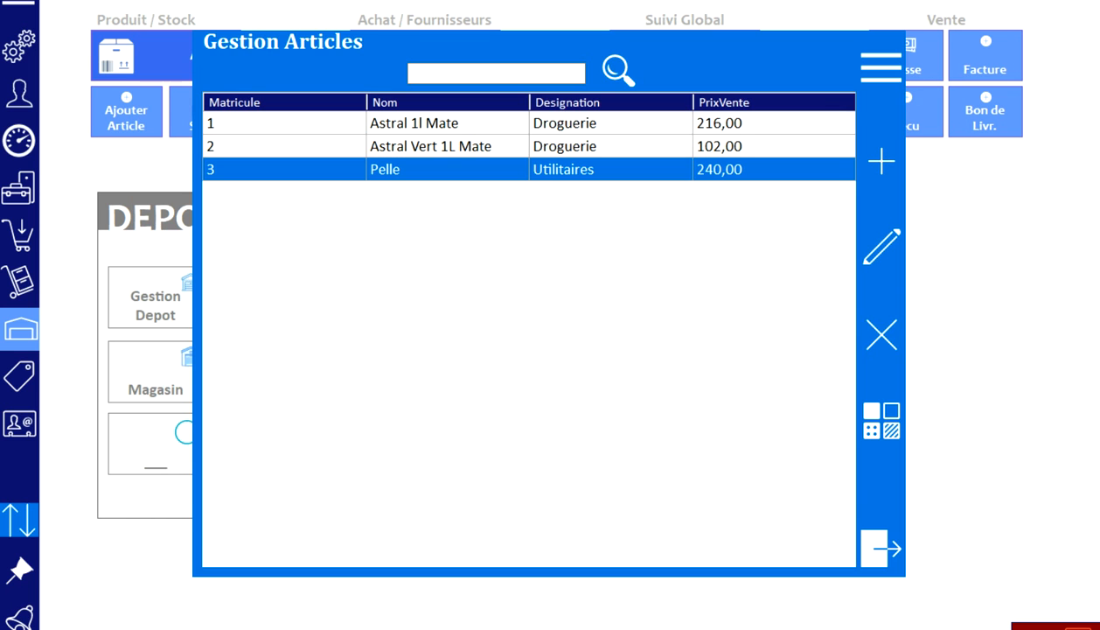
{"action": "left_click", "coordinate": [882, 549]}
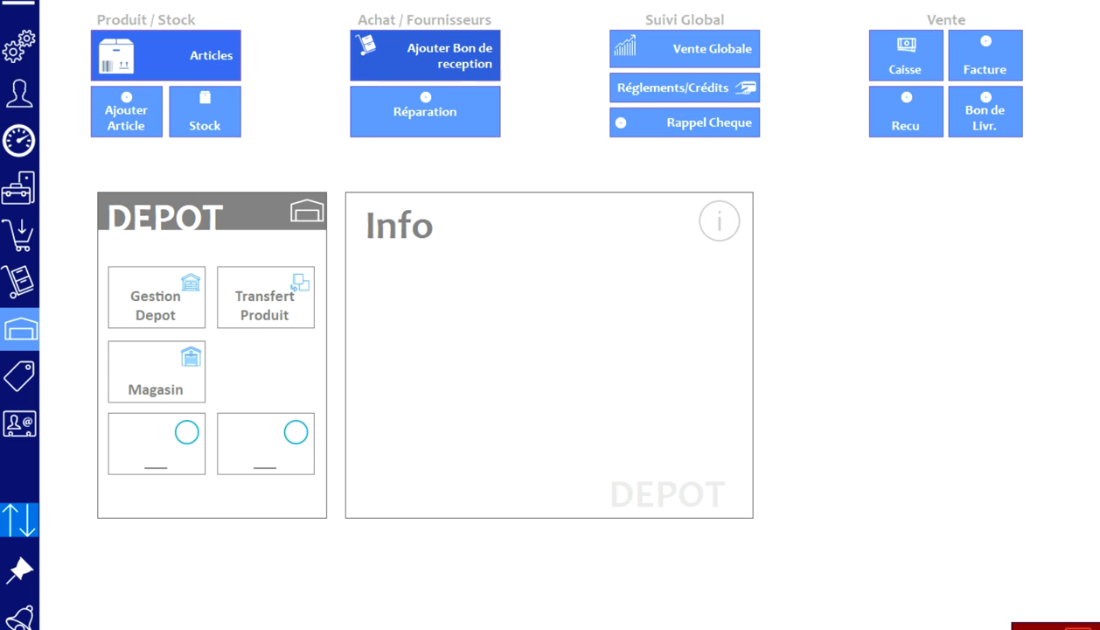
Start a Bon de reception with N° BR 245, supplier Fournisseur A and depot Stock Magasin, and open its article selection
{"action": "left_click", "coordinate": [420, 50]}
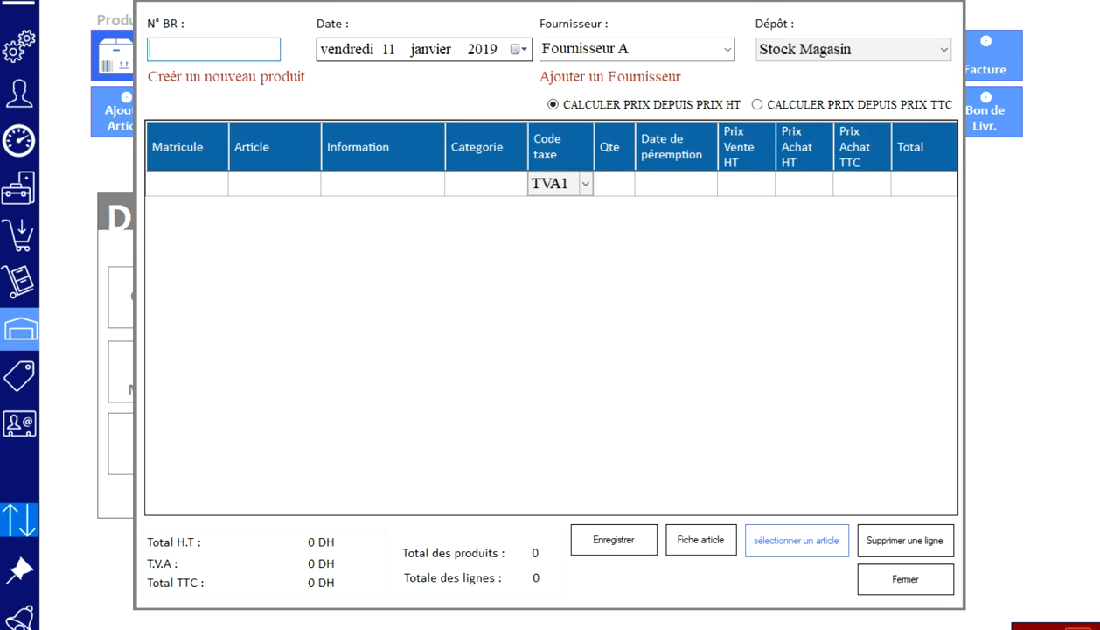
{"action": "type", "text": "245"}
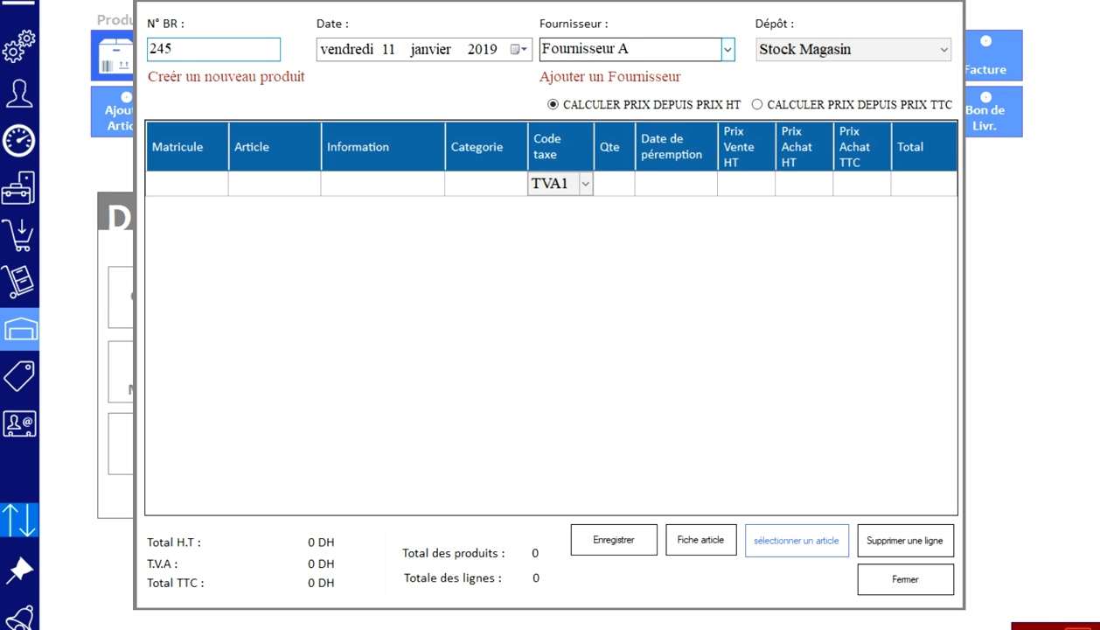
{"action": "left_click", "coordinate": [728, 50]}
{"action": "left_click", "coordinate": [638, 72]}
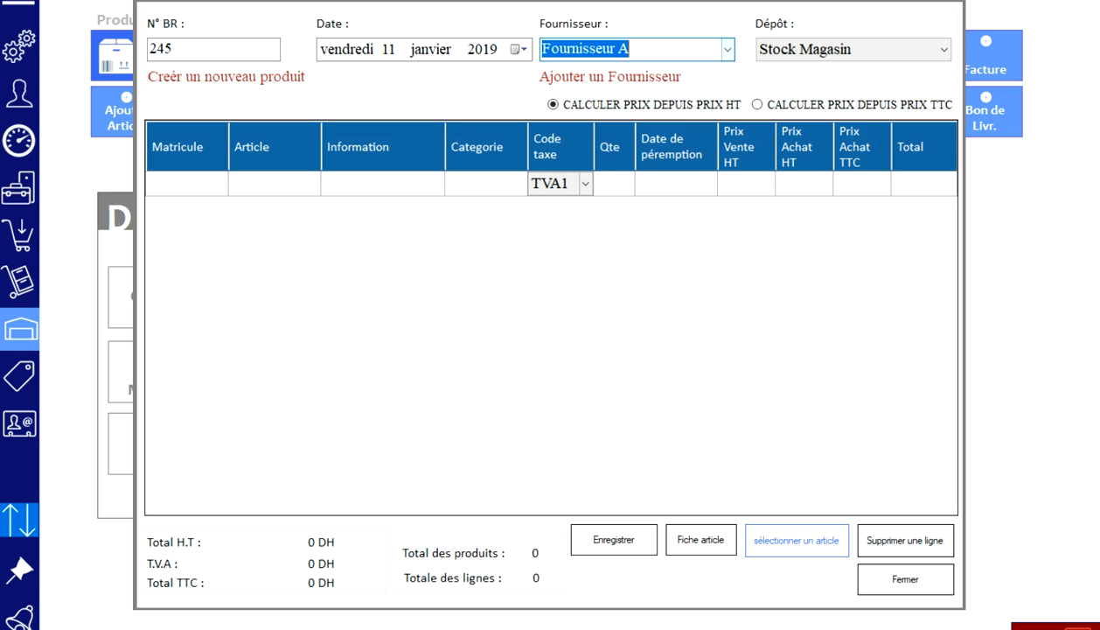
{"action": "left_click", "coordinate": [944, 49]}
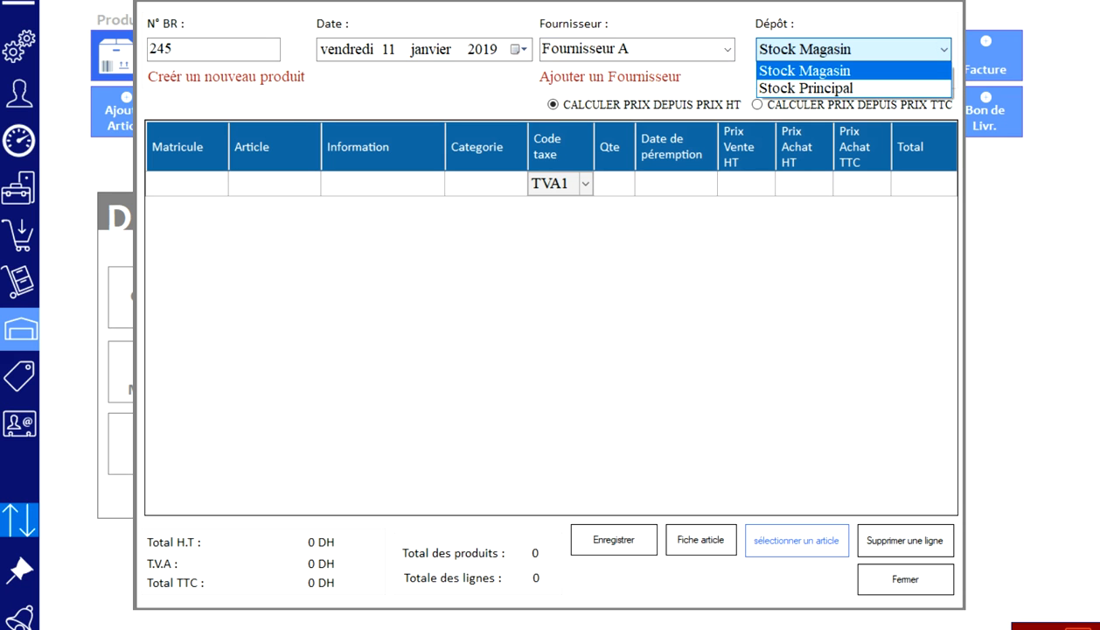
{"action": "left_click", "coordinate": [822, 71]}
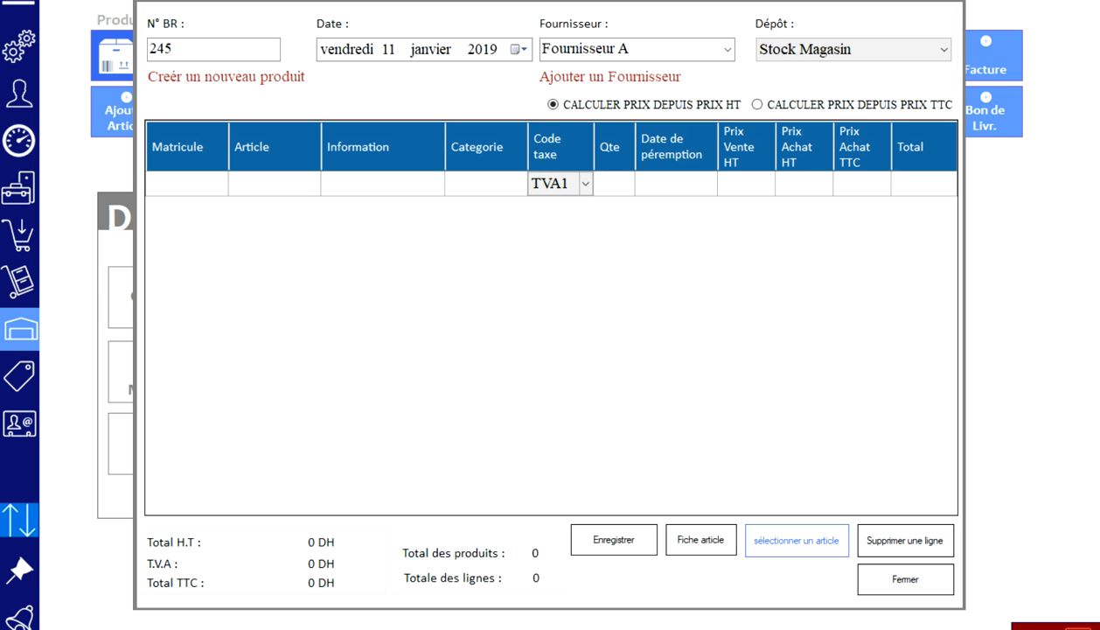
{"action": "left_click", "coordinate": [796, 540]}
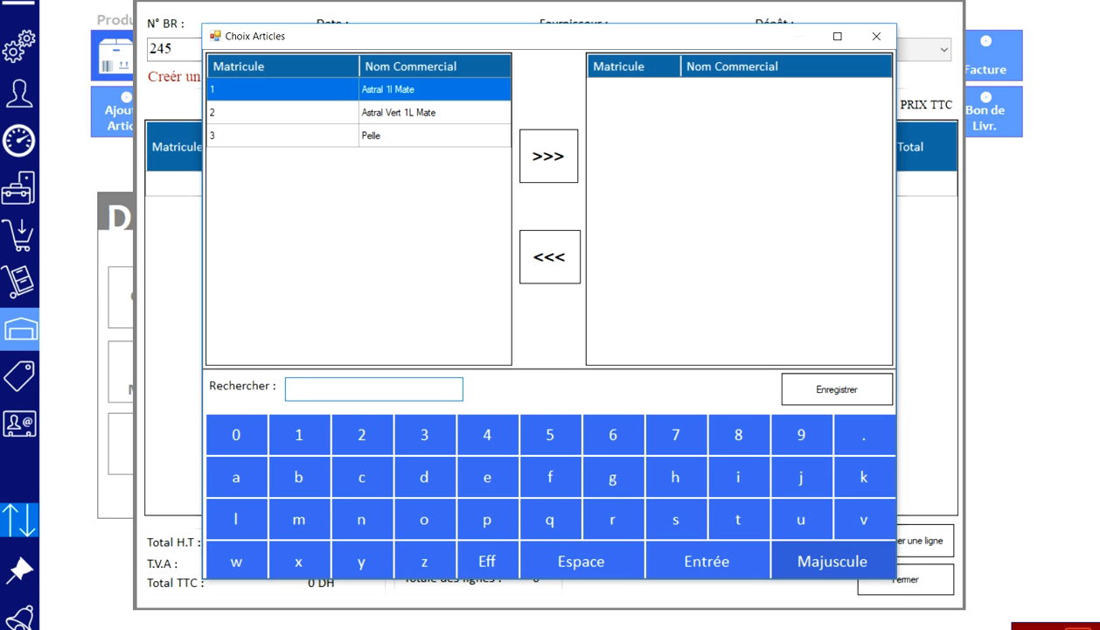
Add the article Pelle to the reception with a quantity of 50
{"action": "left_click", "coordinate": [384, 135]}
{"action": "left_click", "coordinate": [548, 156]}
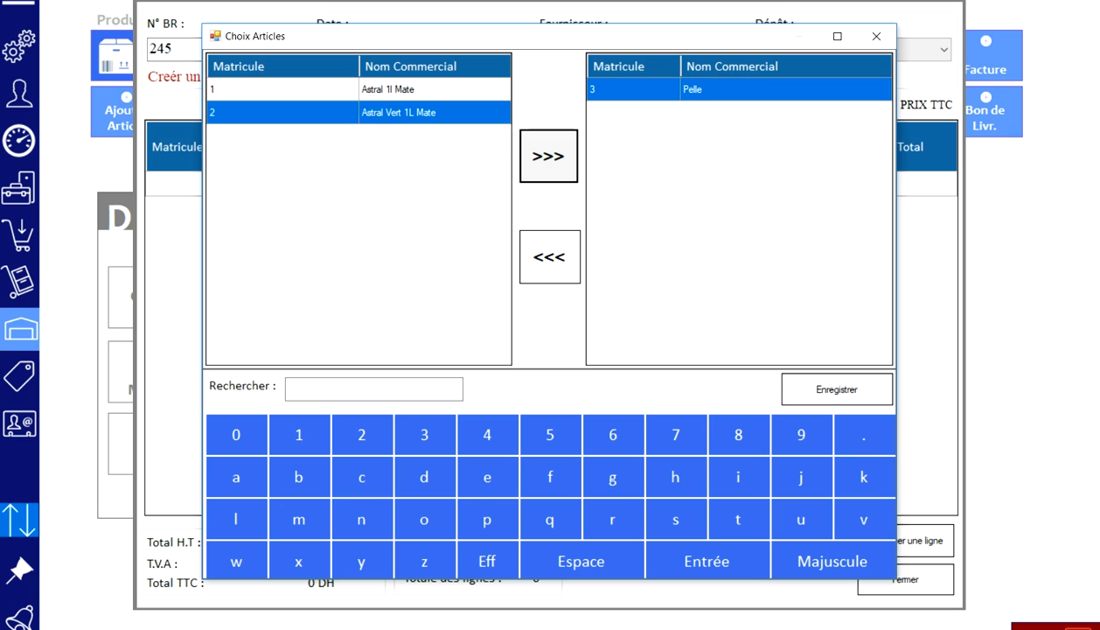
{"action": "left_click", "coordinate": [837, 389]}
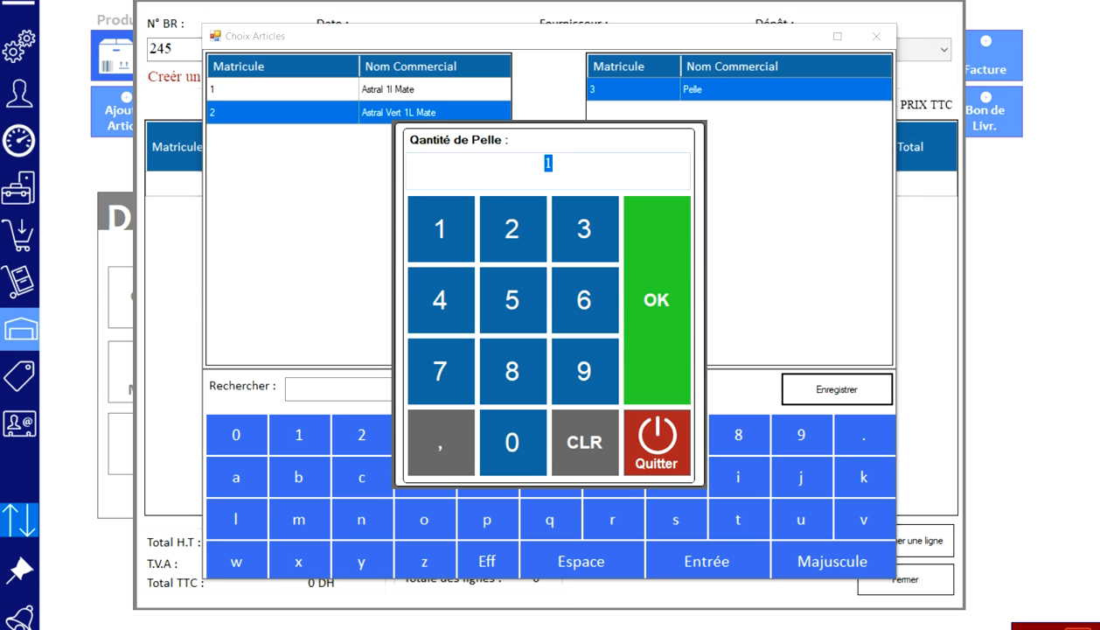
{"action": "left_click", "coordinate": [584, 442]}
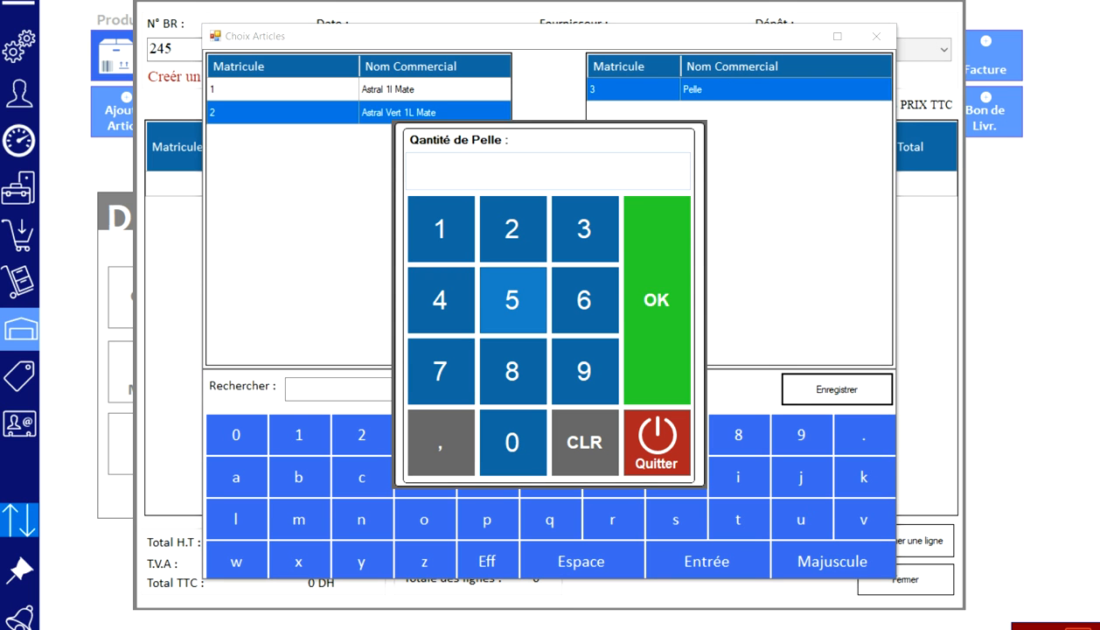
{"action": "left_click", "coordinate": [513, 299]}
{"action": "left_click", "coordinate": [512, 442]}
{"action": "left_click", "coordinate": [656, 299]}
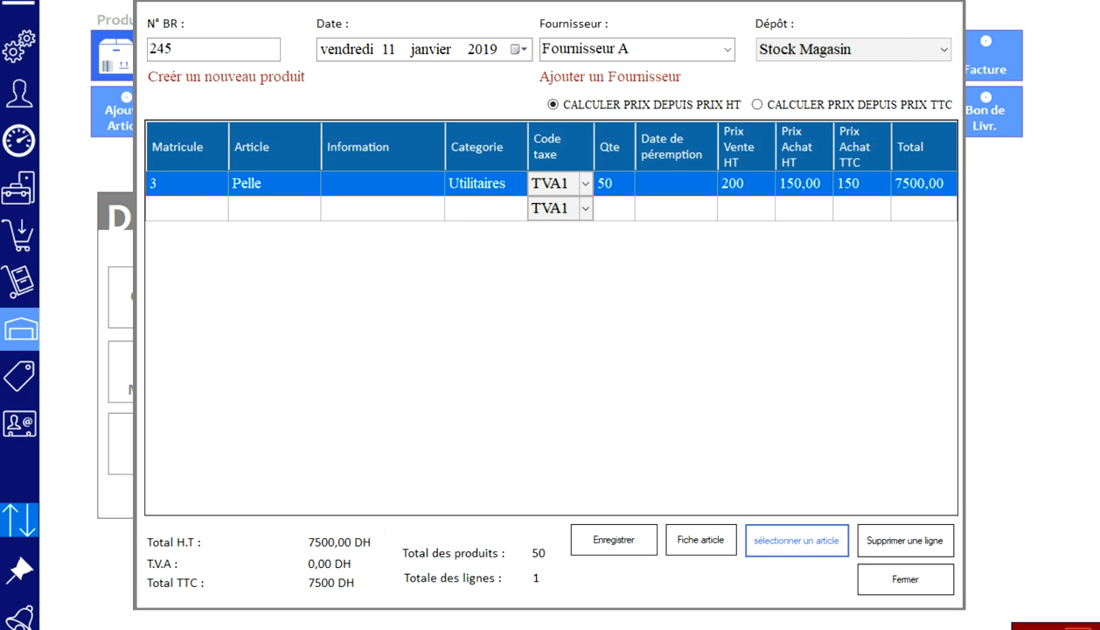
Set the purchase price HT of the Pelle line to 110
{"action": "left_click", "coordinate": [804, 183]}
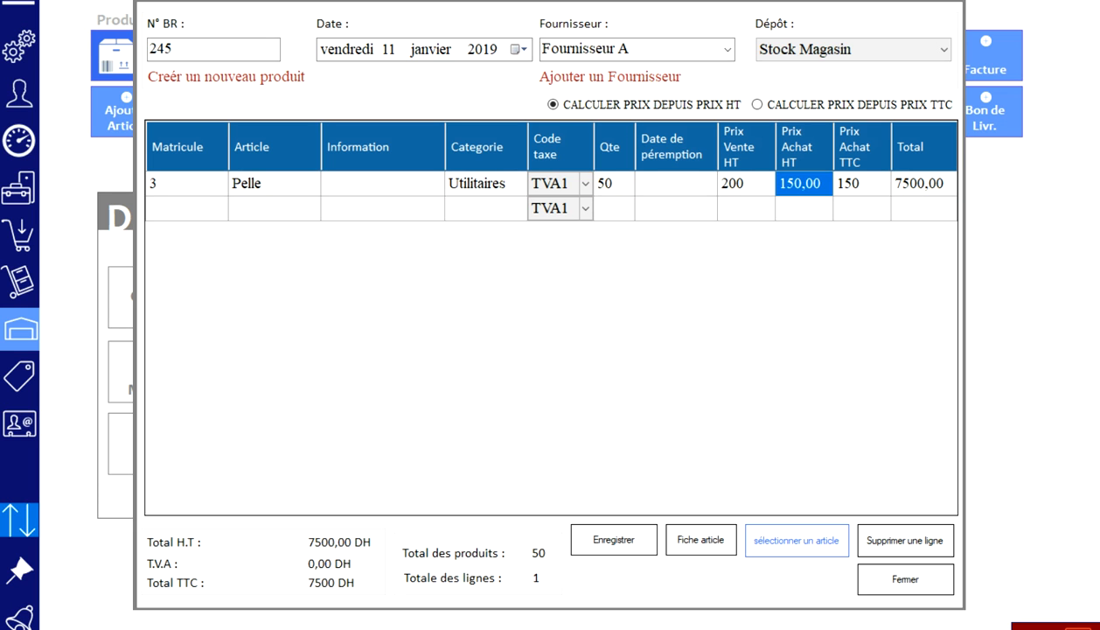
{"action": "type", "text": "110"}
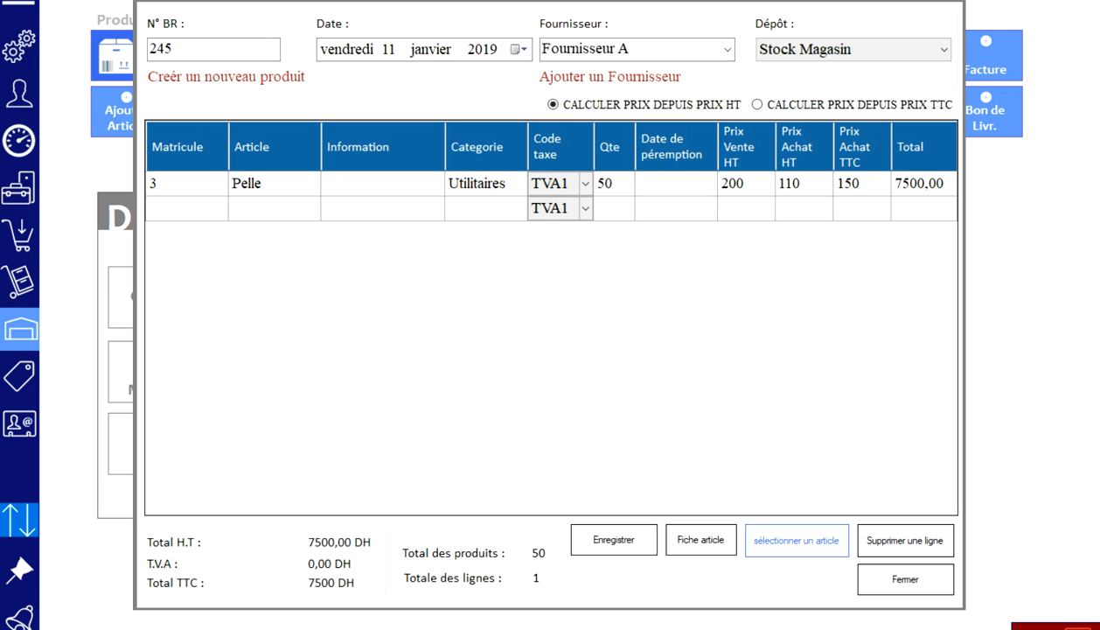
{"action": "key", "text": "Return"}
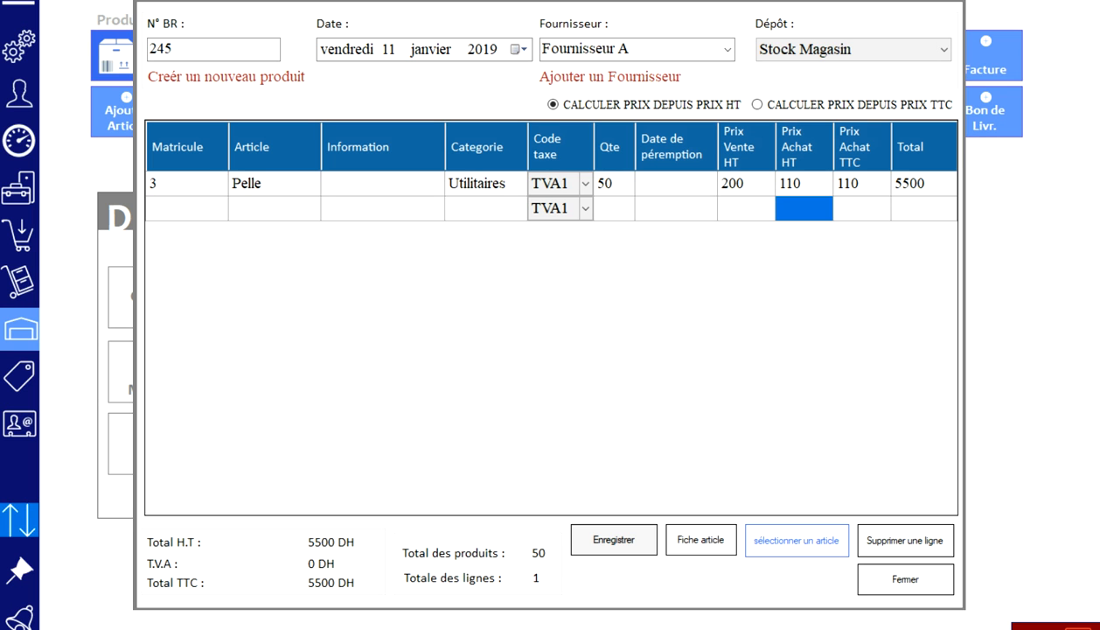
Save the reception, settle the full 5500 with the Credit payment mode and acknowledge the confirmation
{"action": "left_click", "coordinate": [613, 540]}
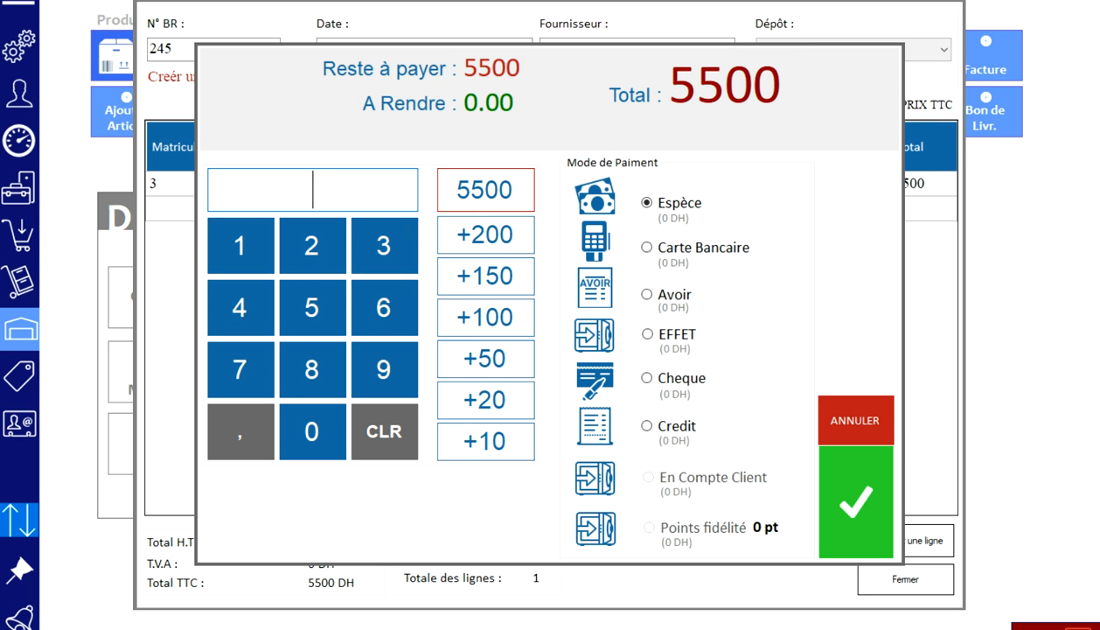
{"action": "left_click", "coordinate": [485, 190]}
{"action": "left_click", "coordinate": [648, 425]}
{"action": "left_click", "coordinate": [856, 502]}
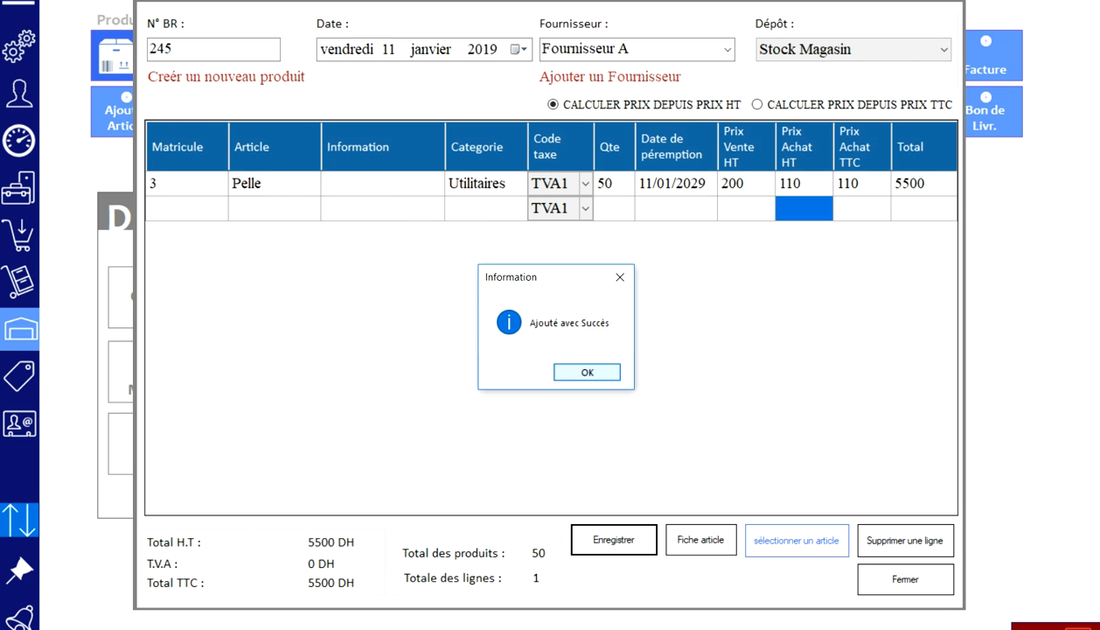
{"action": "key", "text": "Return"}
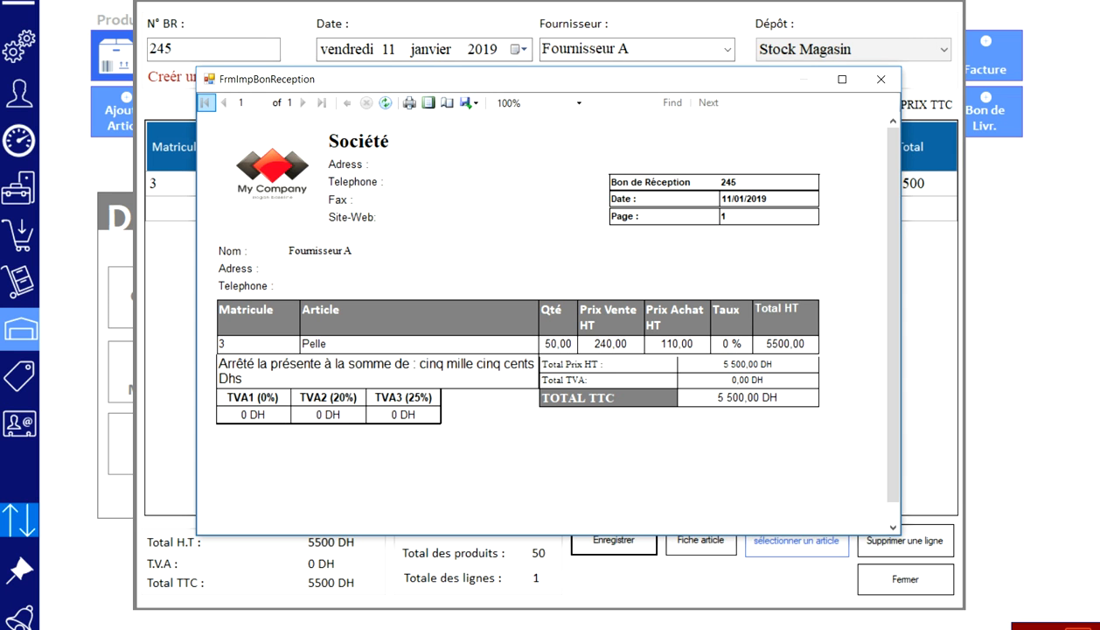
View the printable Bon de Réception at full size, then close it and the reception form
{"action": "left_click", "coordinate": [842, 79]}
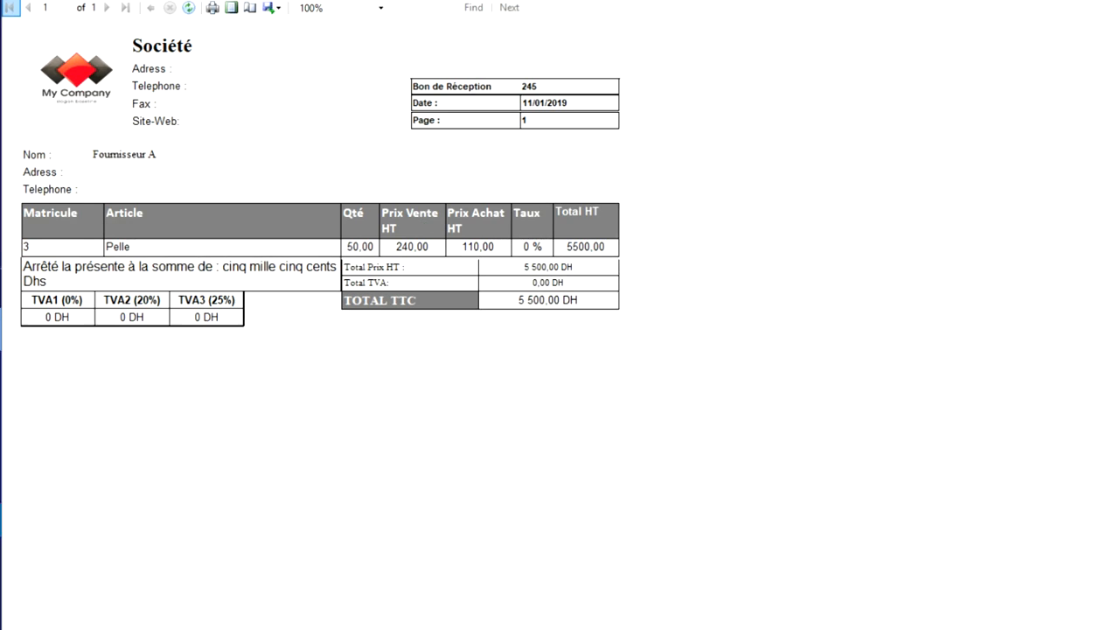
{"action": "left_click", "coordinate": [1084, 2]}
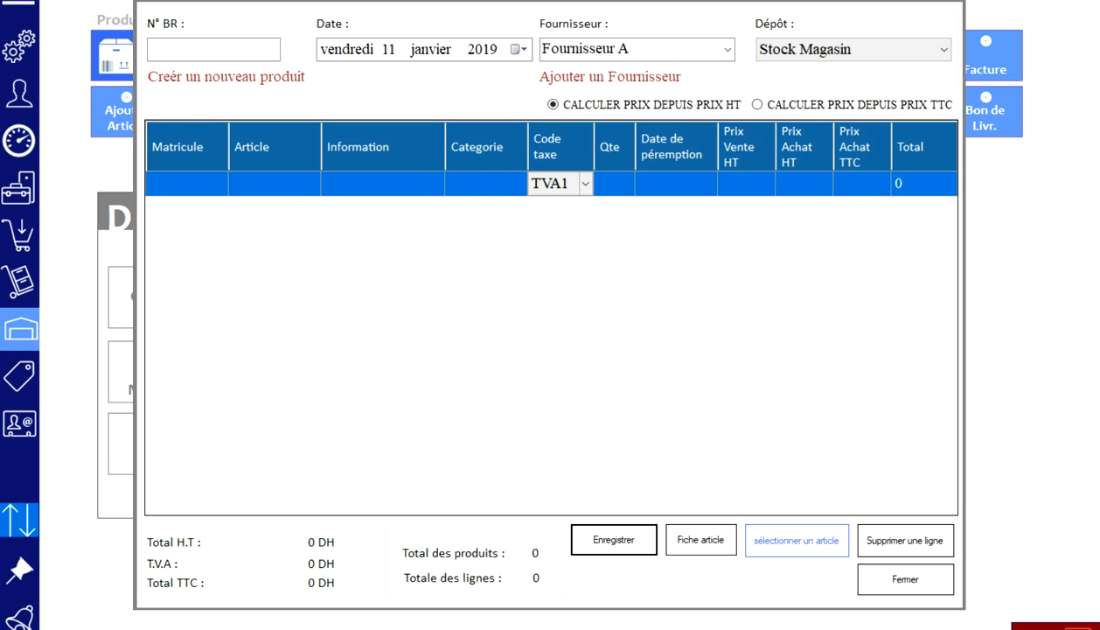
{"action": "left_click", "coordinate": [908, 578]}
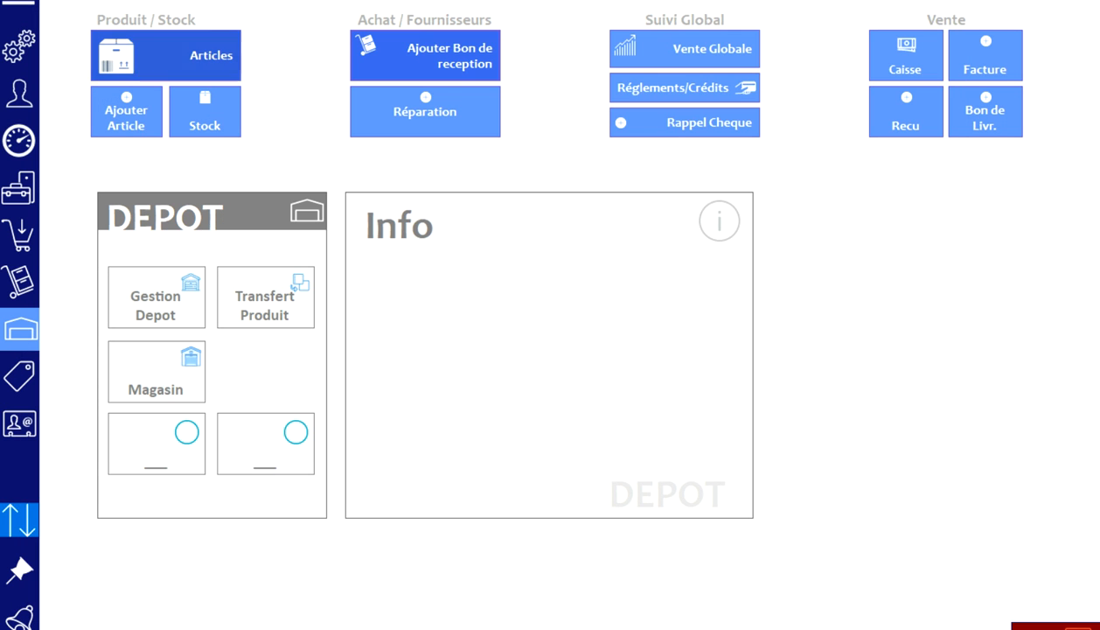
Open the article record of Pelle and compare the profit of its purchase lots from BR 23 and BR 245
{"action": "left_click", "coordinate": [166, 55]}
{"action": "left_click", "coordinate": [446, 169]}
{"action": "left_click", "coordinate": [882, 245]}
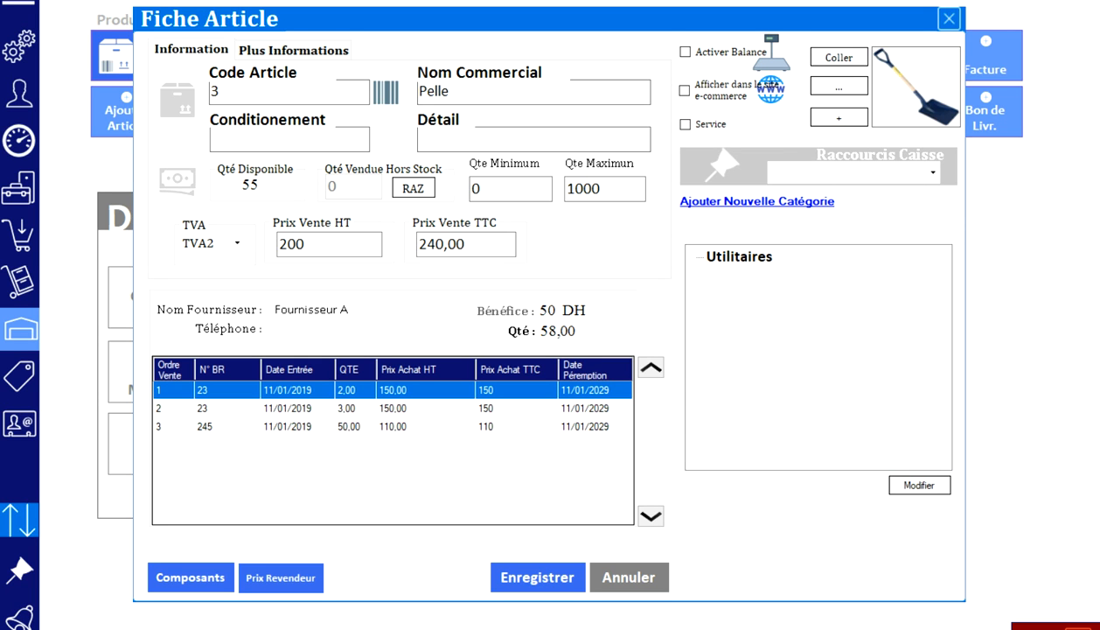
{"action": "left_click", "coordinate": [392, 408]}
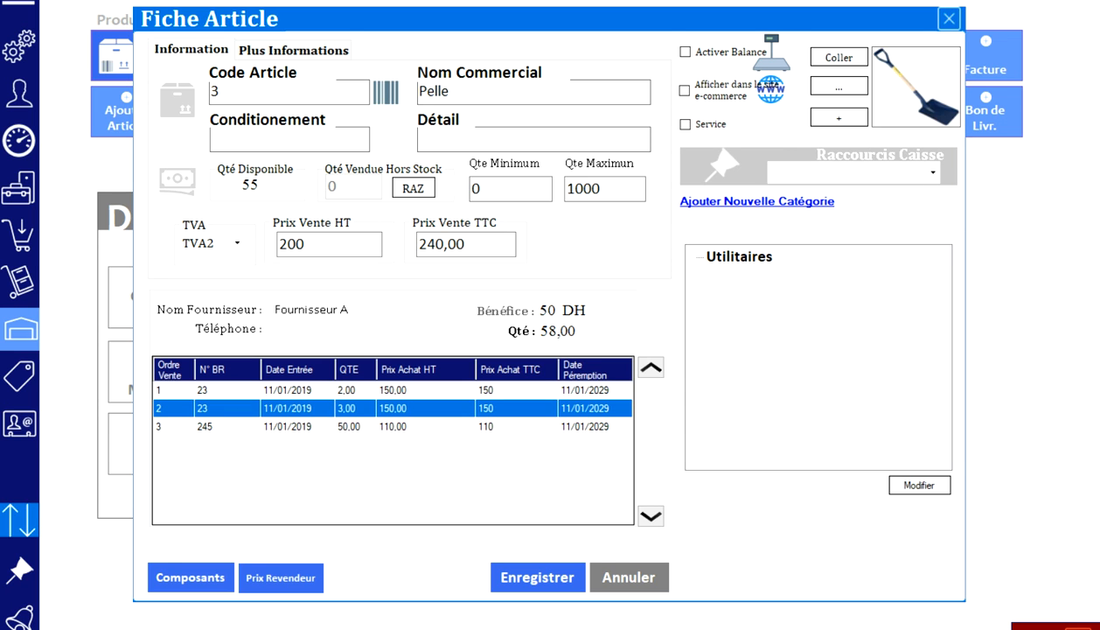
{"action": "left_click", "coordinate": [392, 427]}
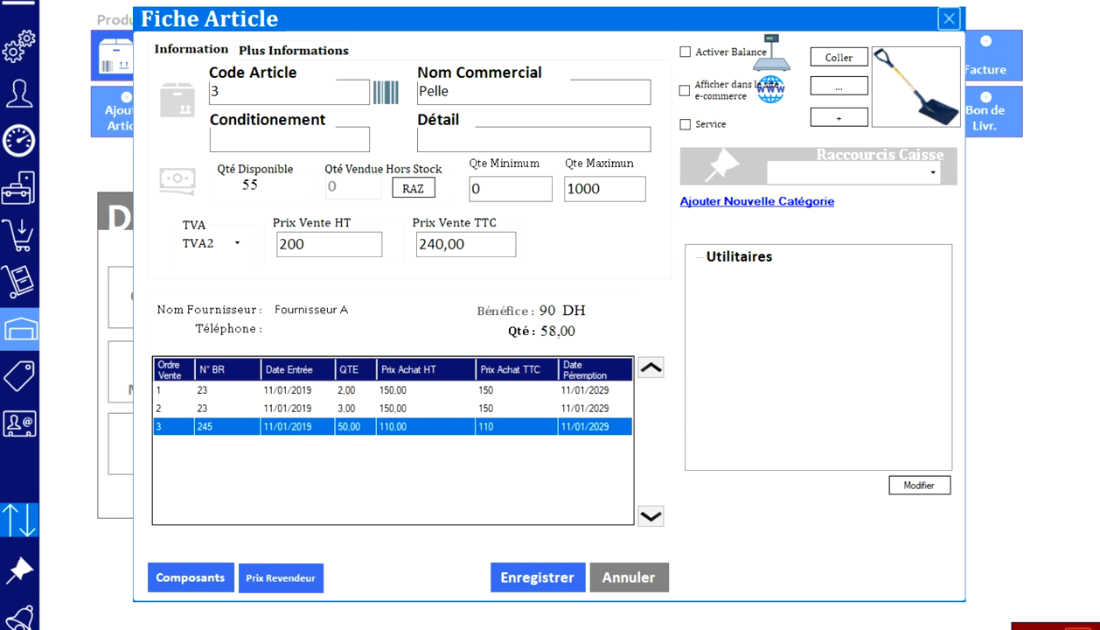
{"action": "left_click", "coordinate": [392, 408]}
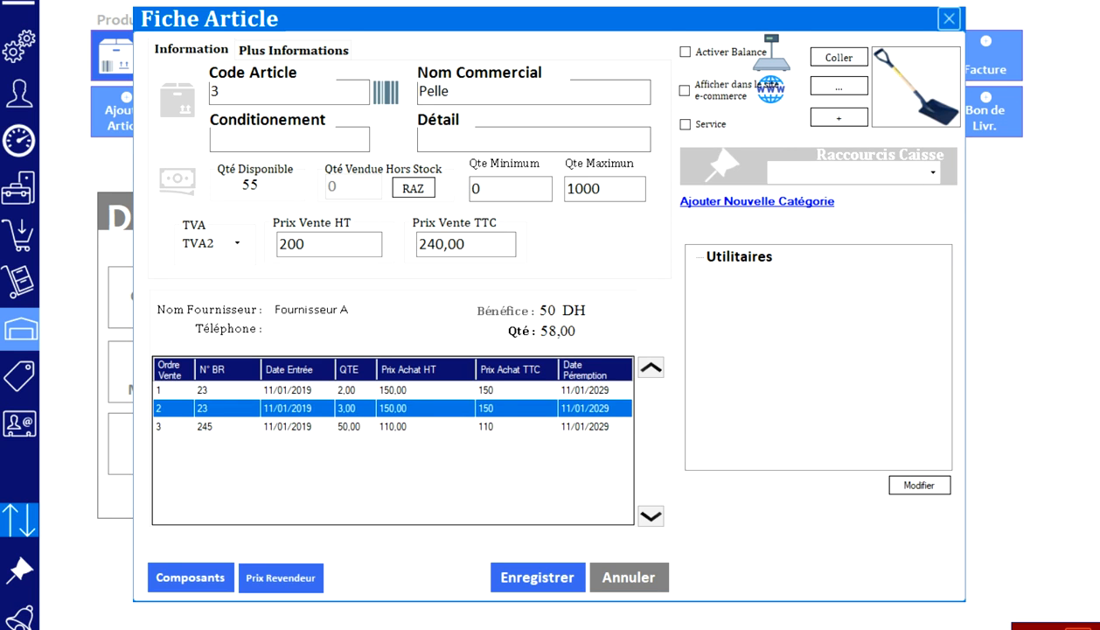
{"action": "left_click", "coordinate": [392, 390]}
{"action": "left_click", "coordinate": [392, 427]}
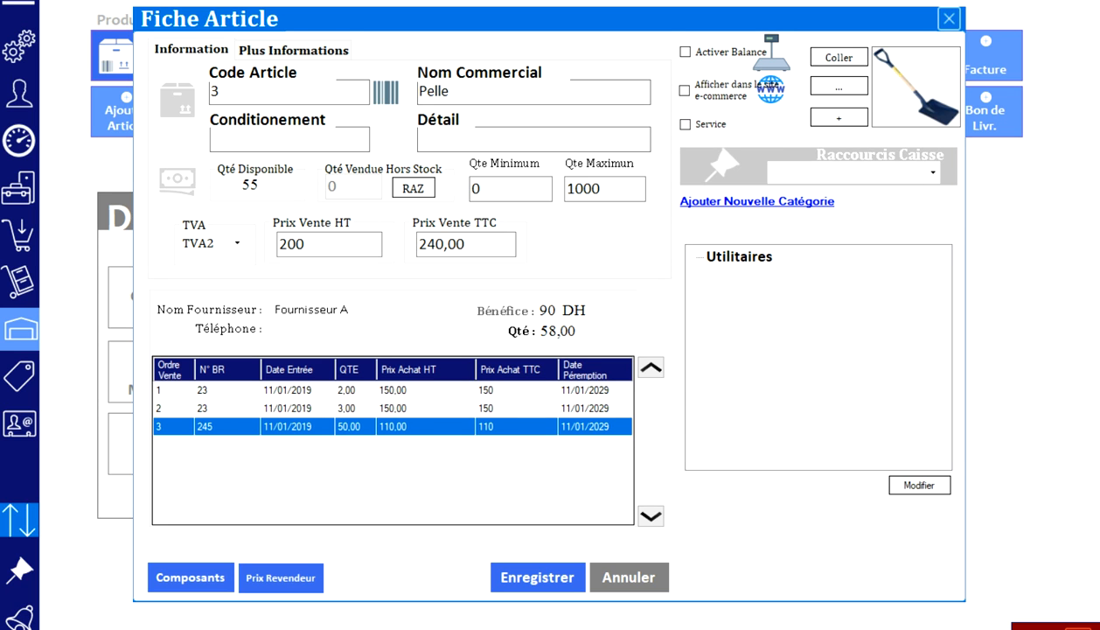
{"action": "left_click", "coordinate": [392, 390]}
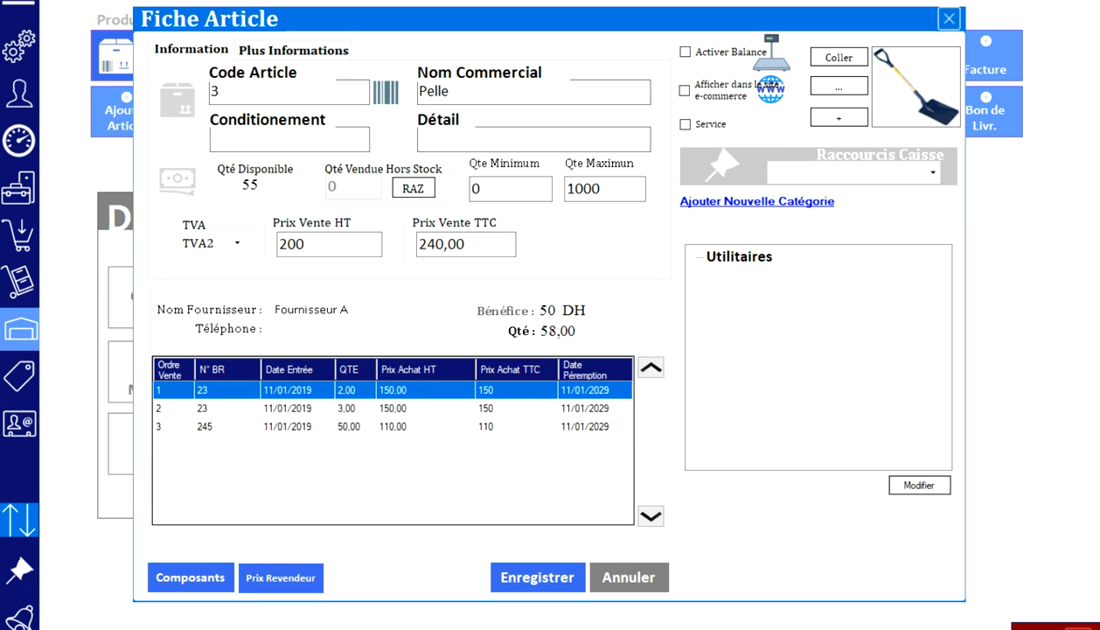
{"action": "left_click", "coordinate": [392, 409]}
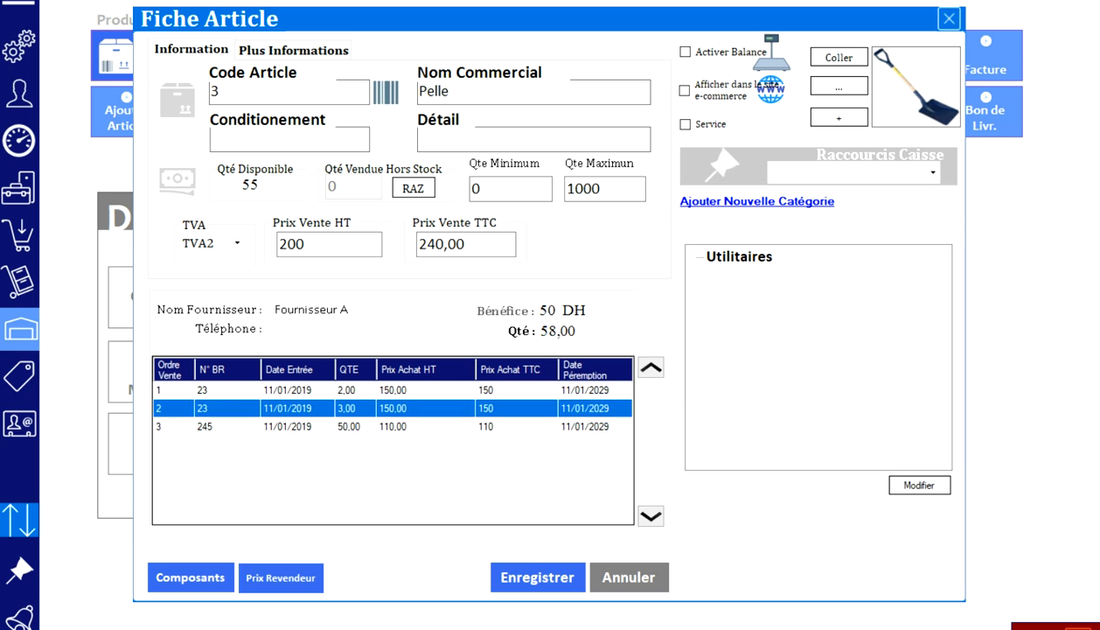
Move the Pelle lot from BR 245 to first place in the sale order
{"action": "left_click", "coordinate": [392, 426]}
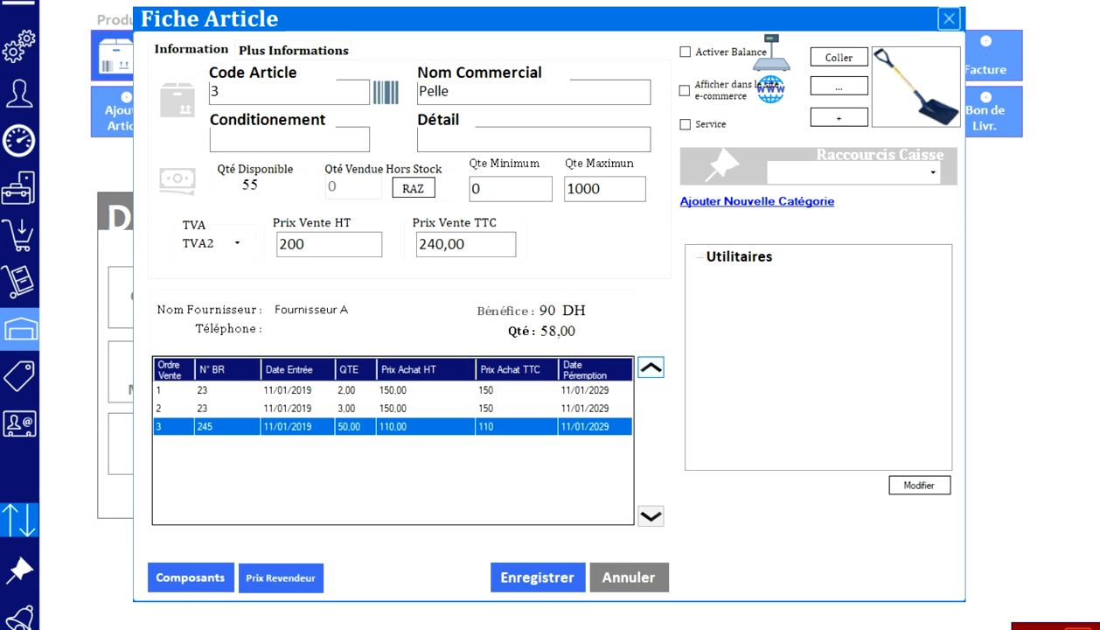
{"action": "left_click", "coordinate": [650, 367]}
{"action": "left_click", "coordinate": [650, 368]}
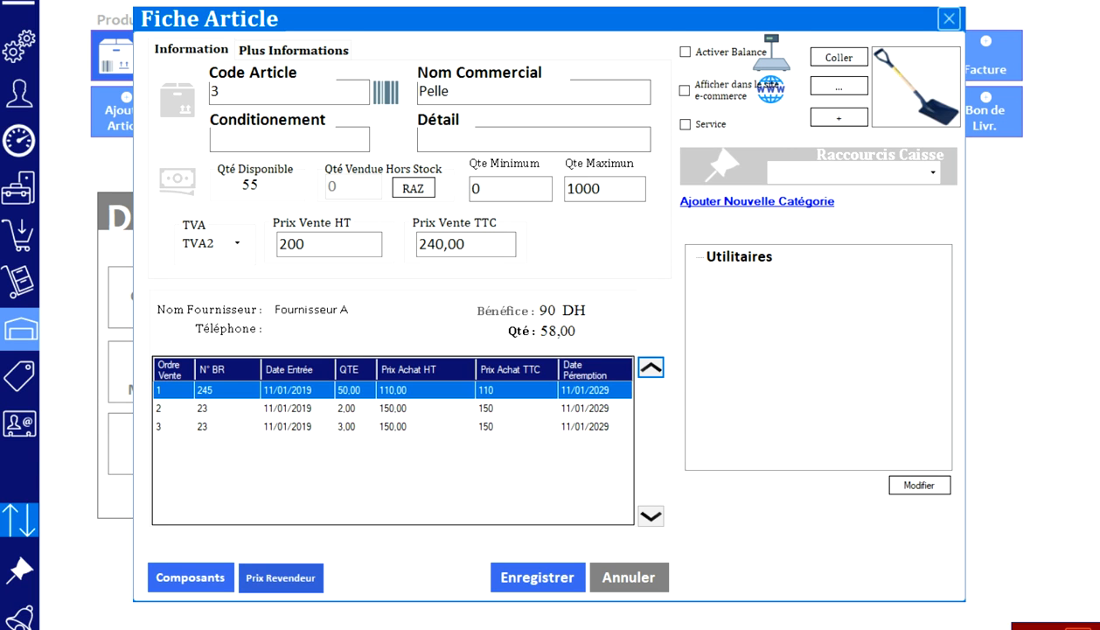
Look at the reseller price fields of Pelle, then close them, cancel the article record and close the article list
{"action": "left_click", "coordinate": [281, 577]}
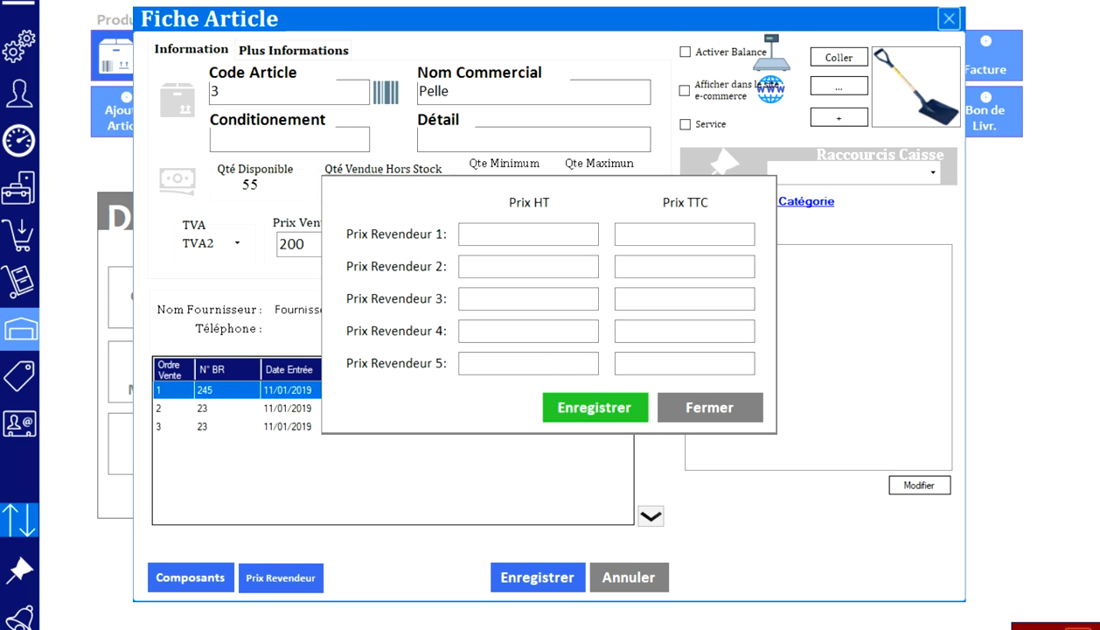
{"action": "left_click", "coordinate": [709, 406]}
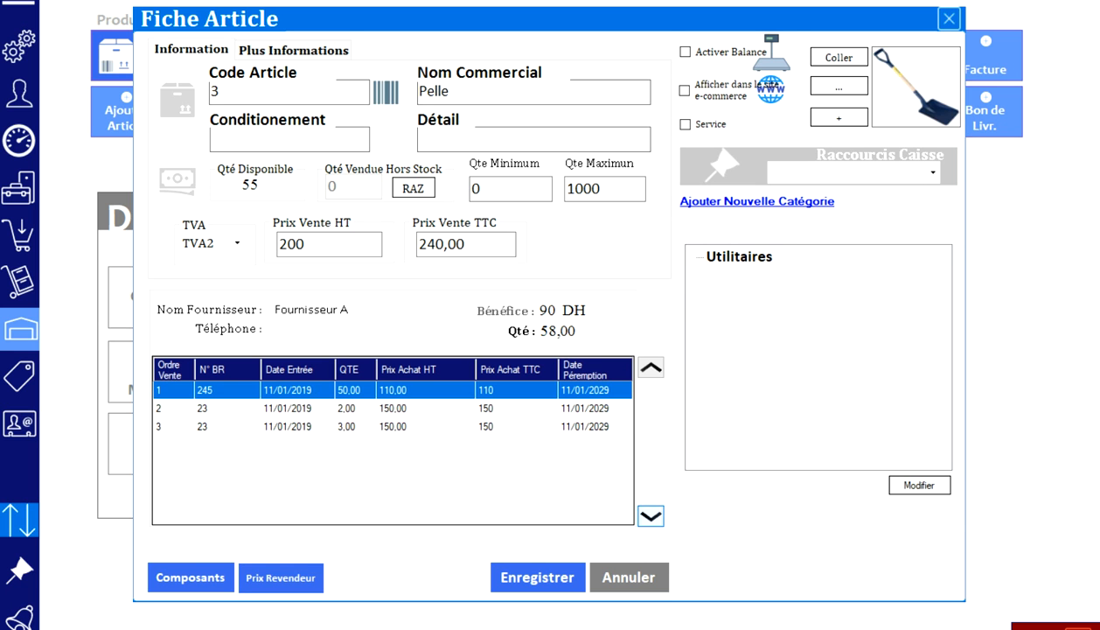
{"action": "left_click", "coordinate": [629, 577]}
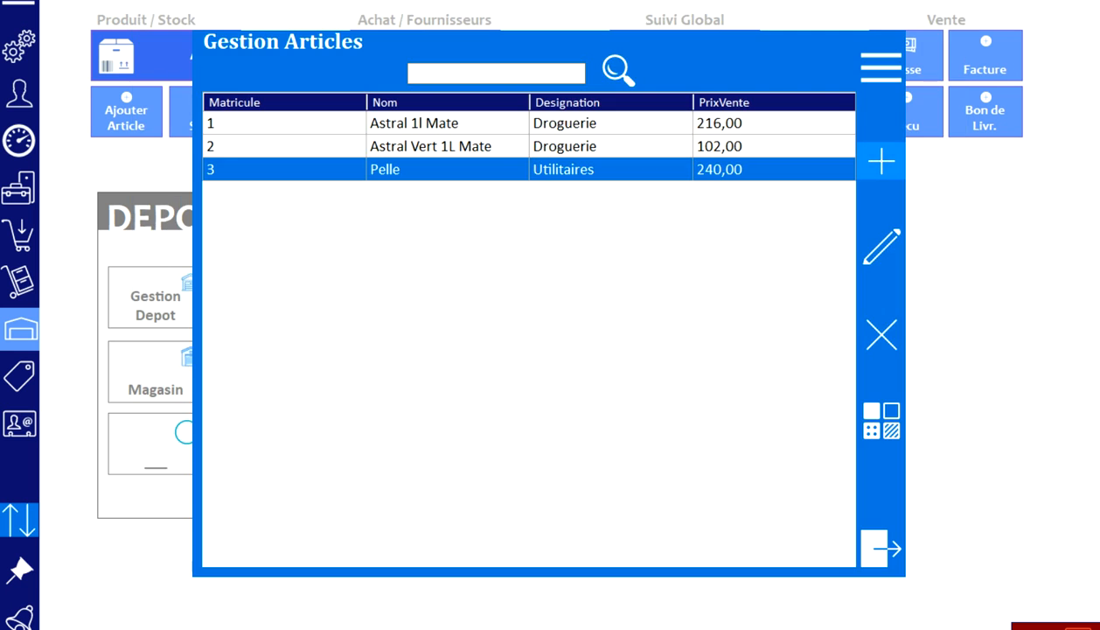
{"action": "left_click", "coordinate": [880, 547]}
View the client list from the Caisse, then close the list and leave the Caisse
{"action": "left_click", "coordinate": [905, 55]}
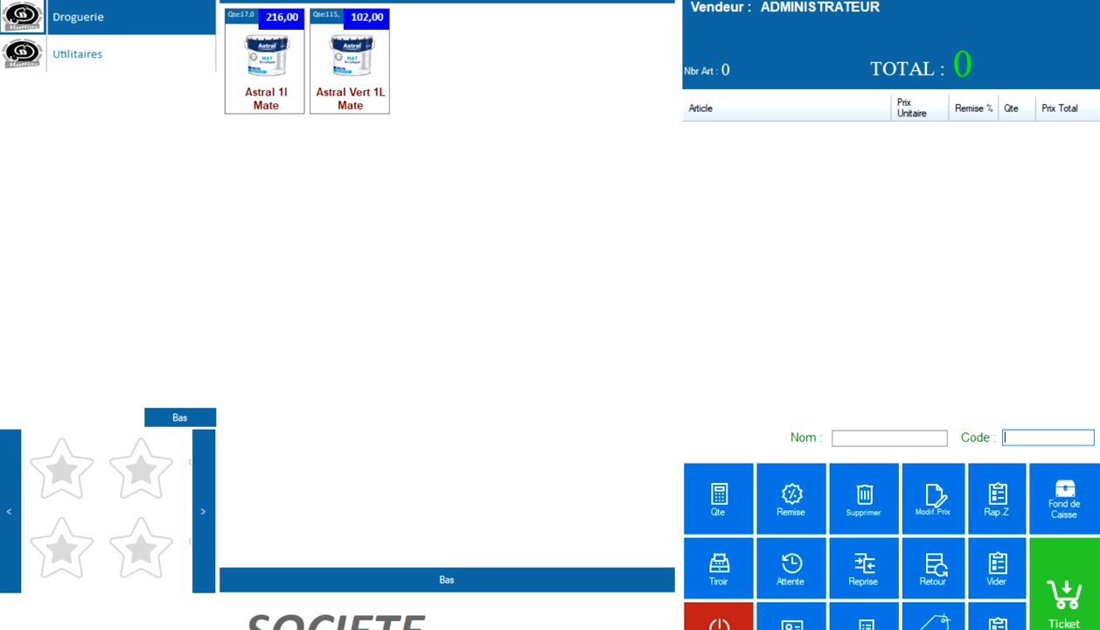
{"action": "left_click", "coordinate": [791, 617]}
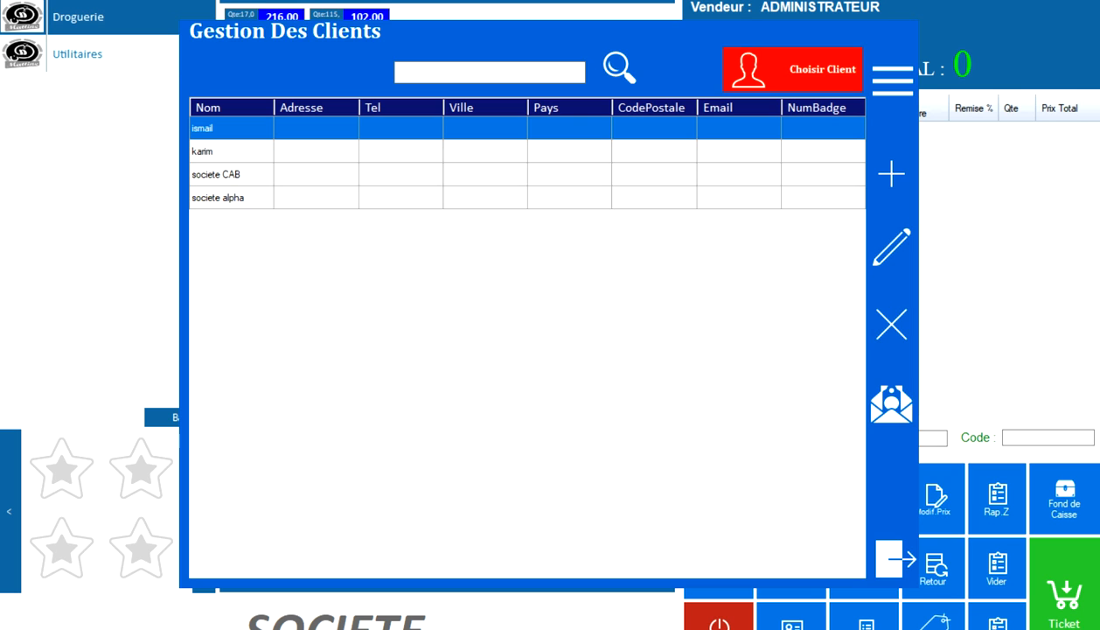
{"action": "left_click", "coordinate": [895, 559]}
{"action": "left_click", "coordinate": [719, 620]}
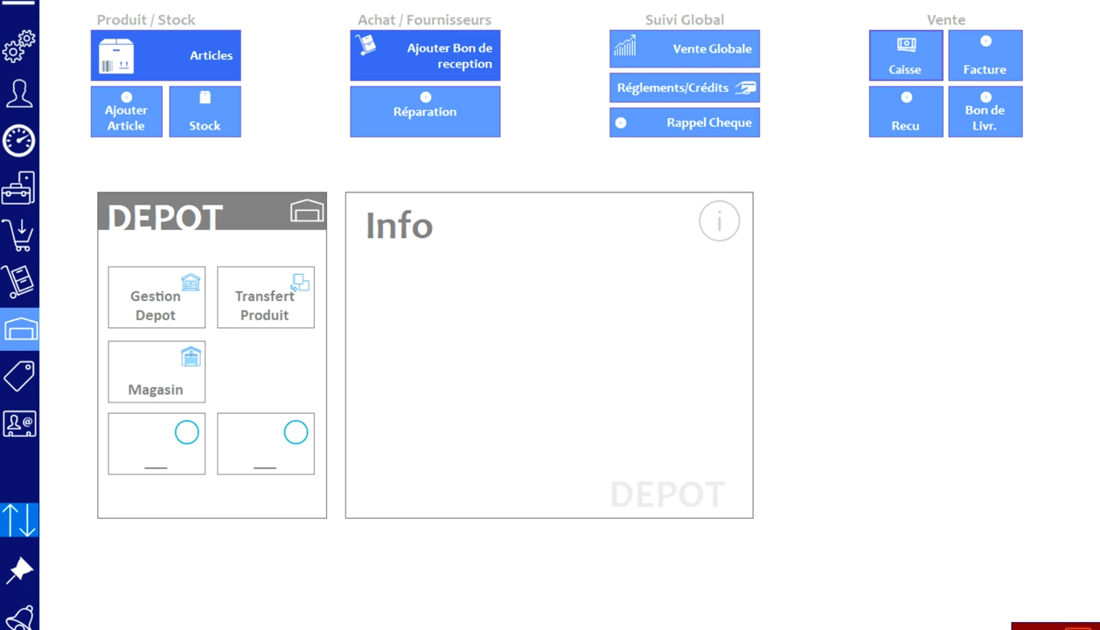
Open the list of sales documents and start a new document
{"action": "left_click", "coordinate": [19, 188]}
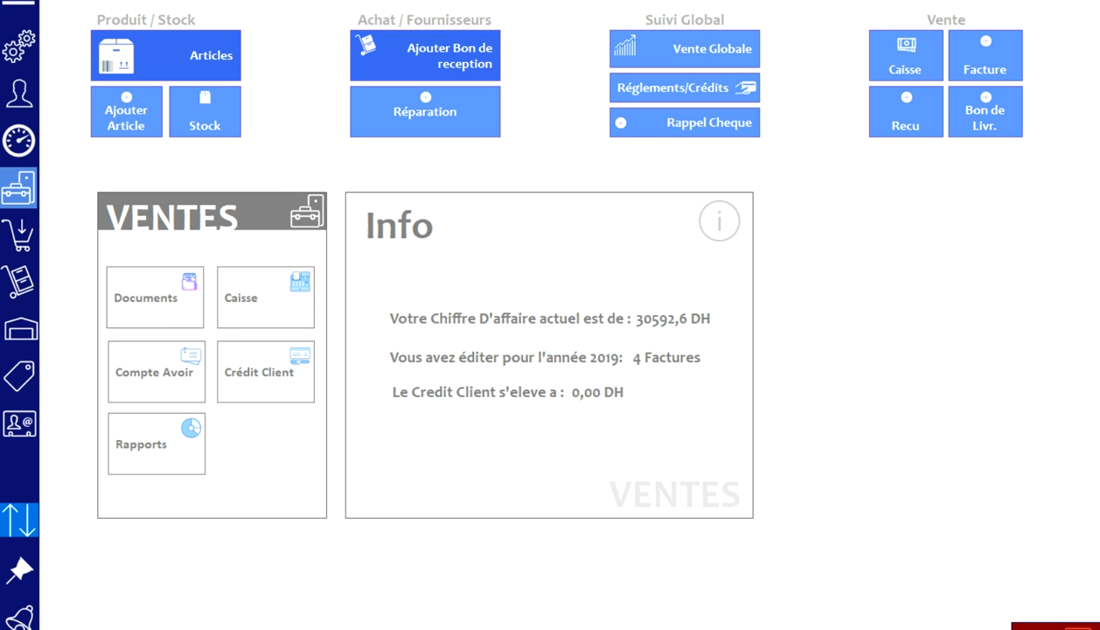
{"action": "left_click", "coordinate": [156, 297]}
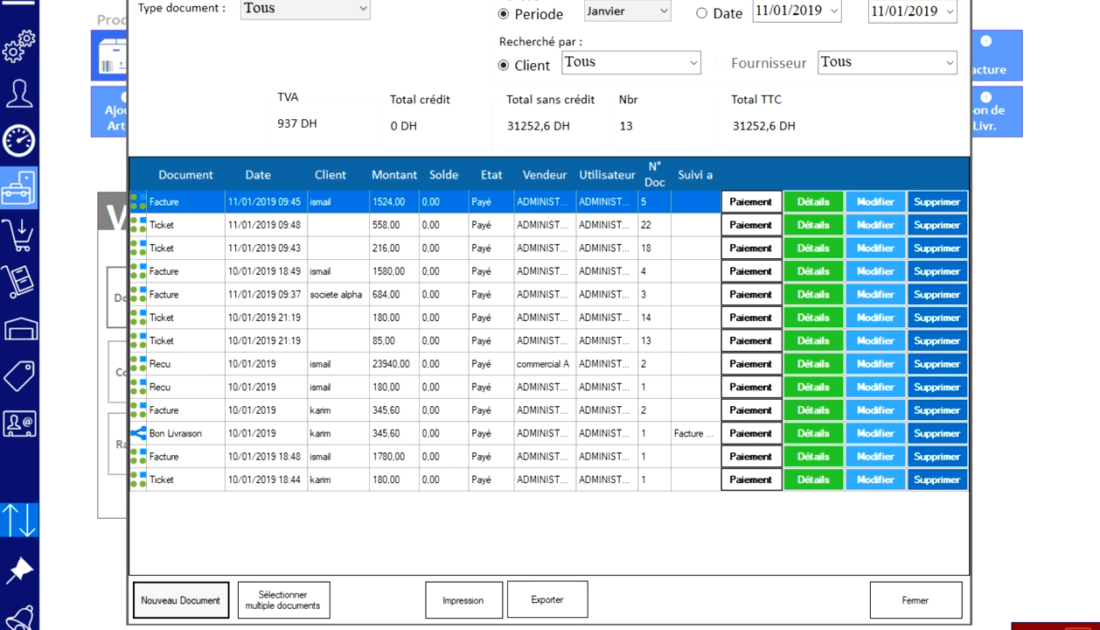
{"action": "left_click", "coordinate": [180, 600]}
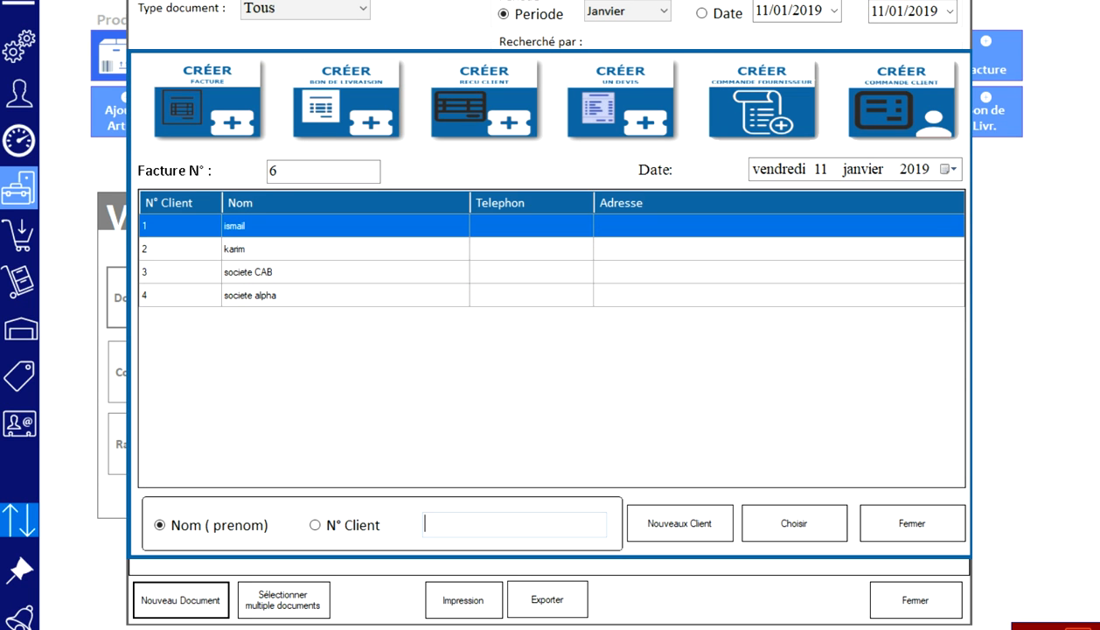
Look at the blank new-client form, close it and switch the new document to a Bon de Livraison
{"action": "left_click", "coordinate": [262, 272]}
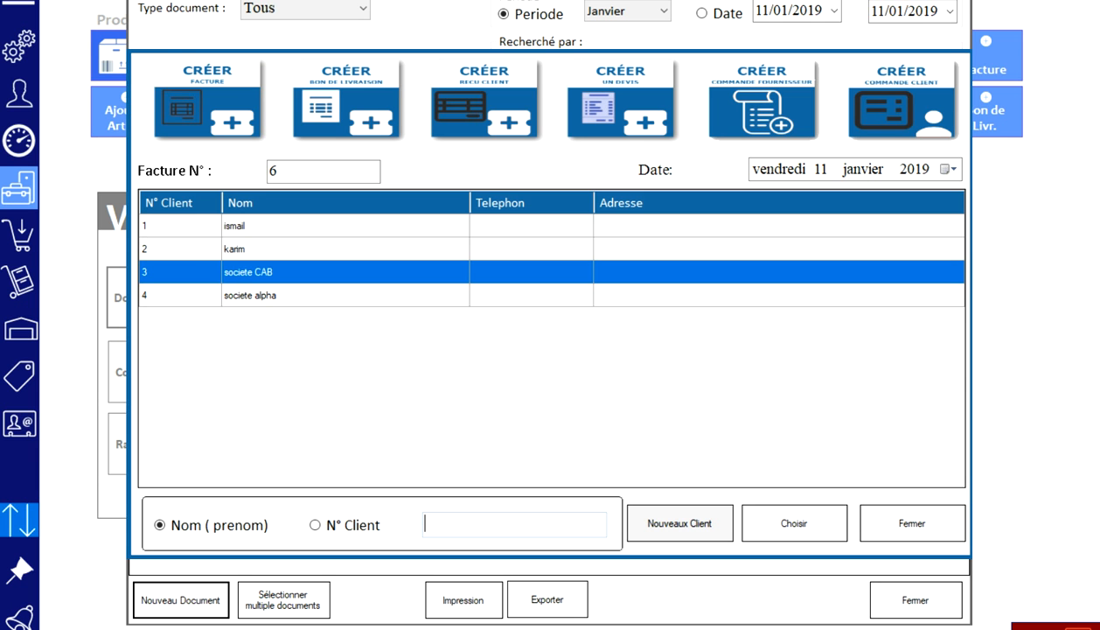
{"action": "left_click", "coordinate": [680, 523]}
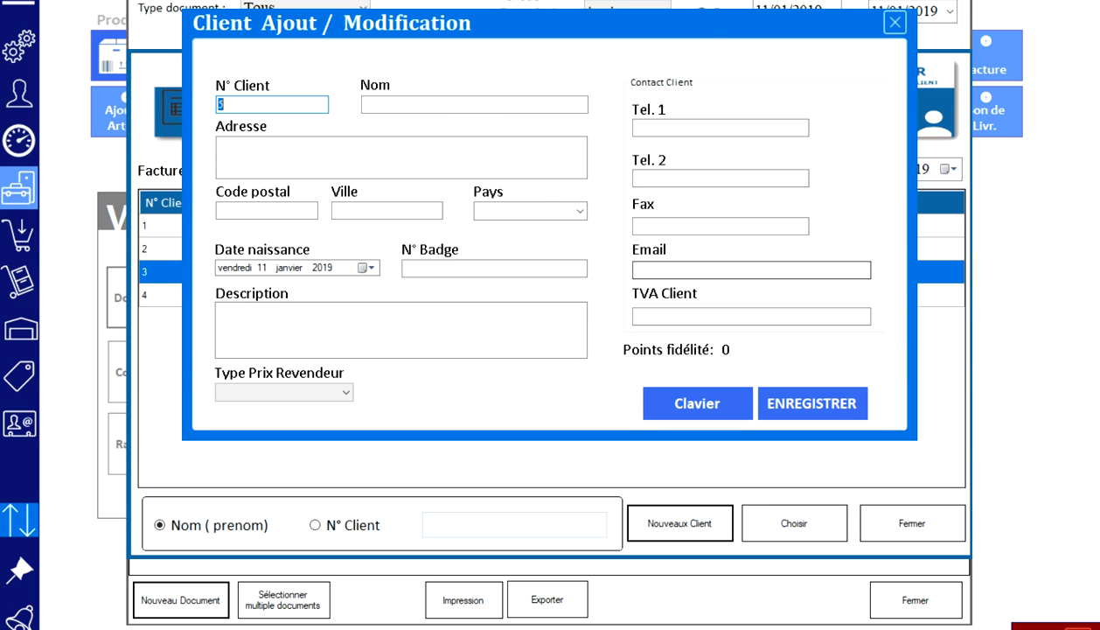
{"action": "left_click", "coordinate": [894, 23]}
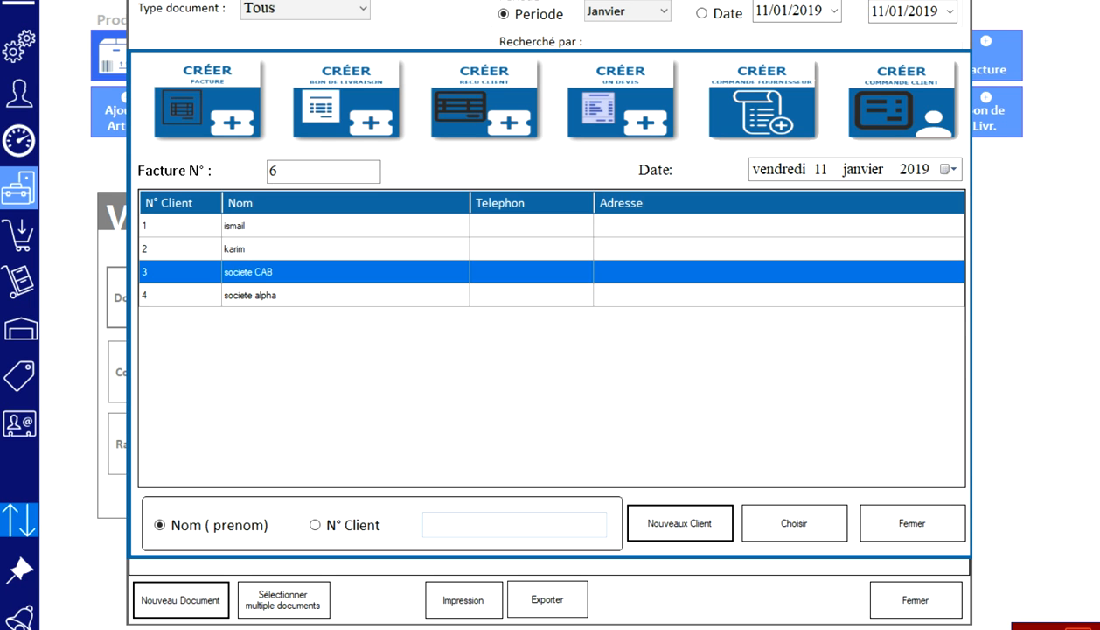
{"action": "left_click", "coordinate": [347, 100]}
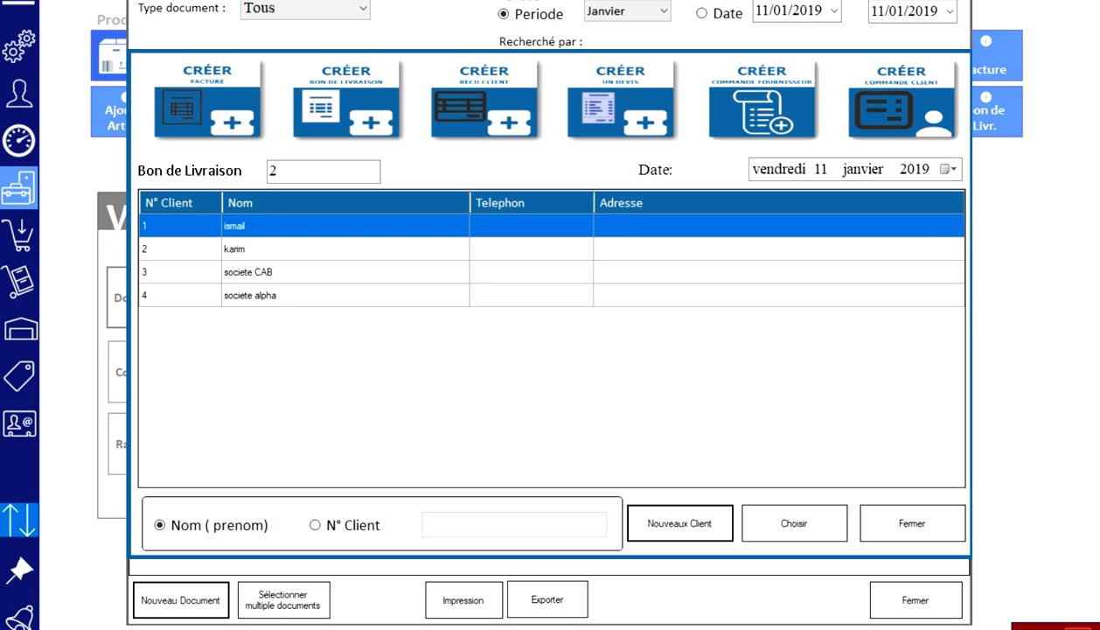
Choose societe CAB as the client and commercial A as the seller for the Bon de Livraison
{"action": "left_click", "coordinate": [350, 272]}
{"action": "left_click", "coordinate": [794, 523]}
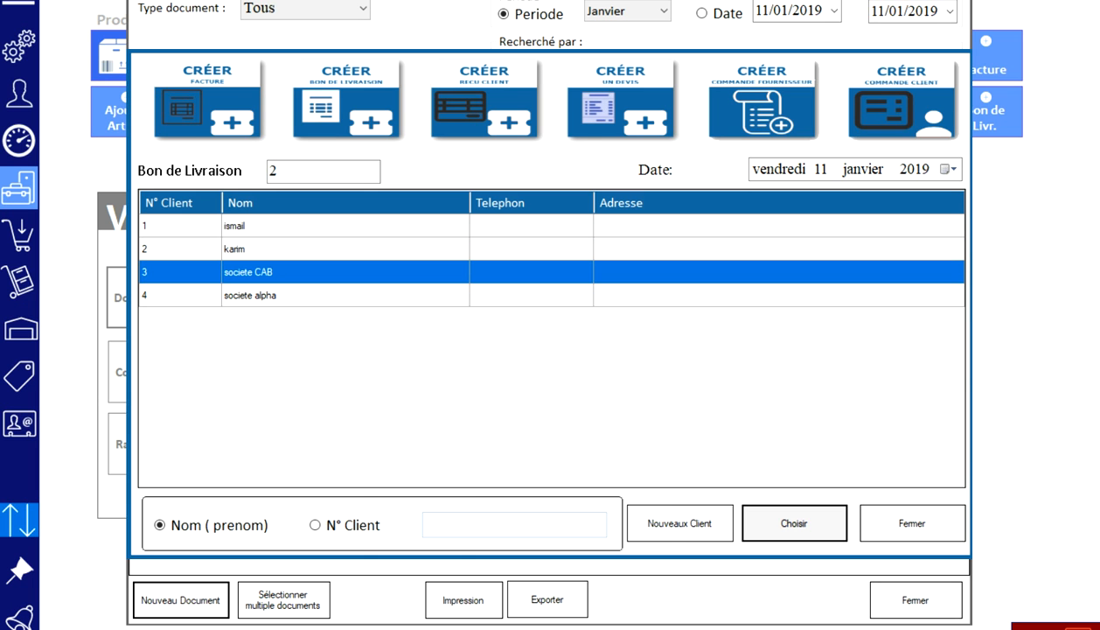
{"action": "left_click", "coordinate": [414, 519]}
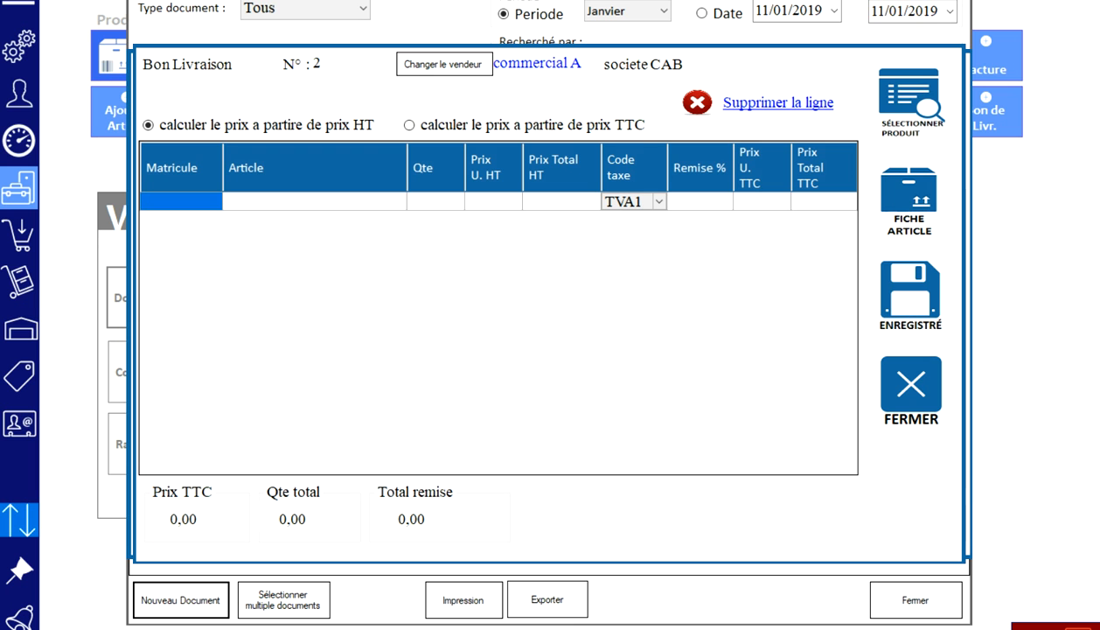
Add the articles Astral 1l Mate and Astral Vert 1L Mate to the delivery note with a quantity of 1 each
{"action": "left_click", "coordinate": [910, 102]}
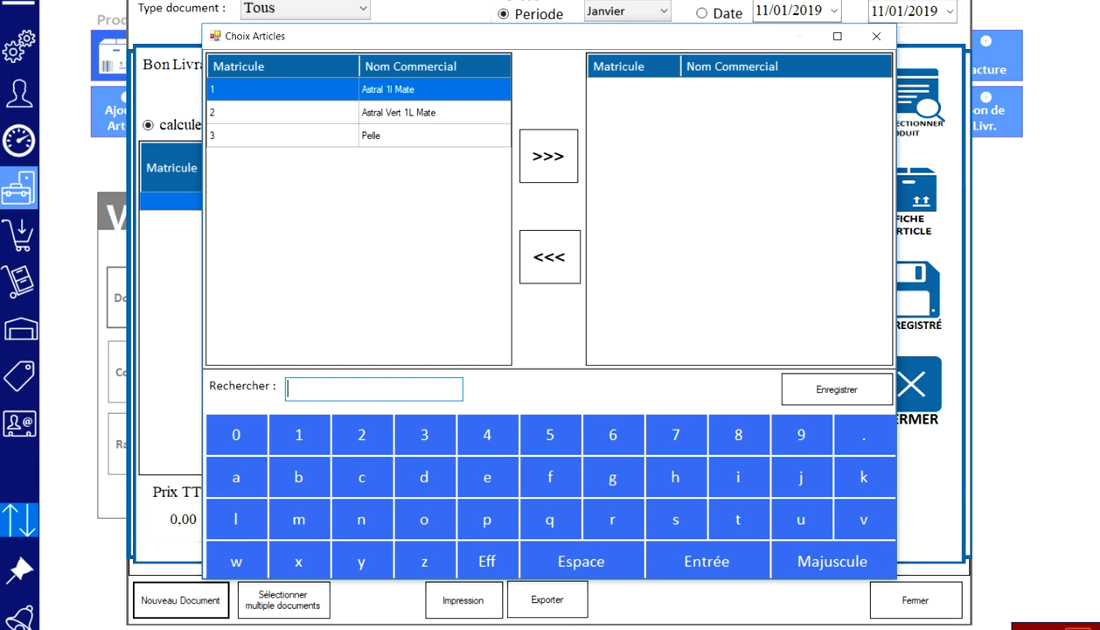
{"action": "left_click_drag", "start_coordinate": [398, 113], "coordinate": [398, 90]}
{"action": "left_click", "coordinate": [548, 156]}
{"action": "left_click", "coordinate": [837, 389]}
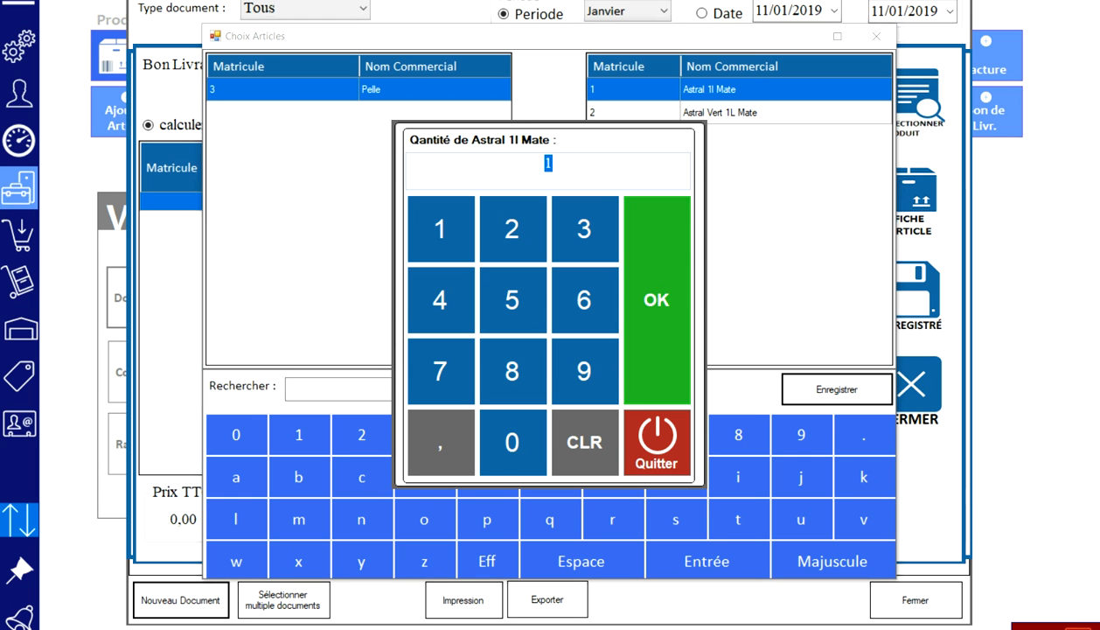
{"action": "key", "text": "Return"}
{"action": "key", "text": "Return"}
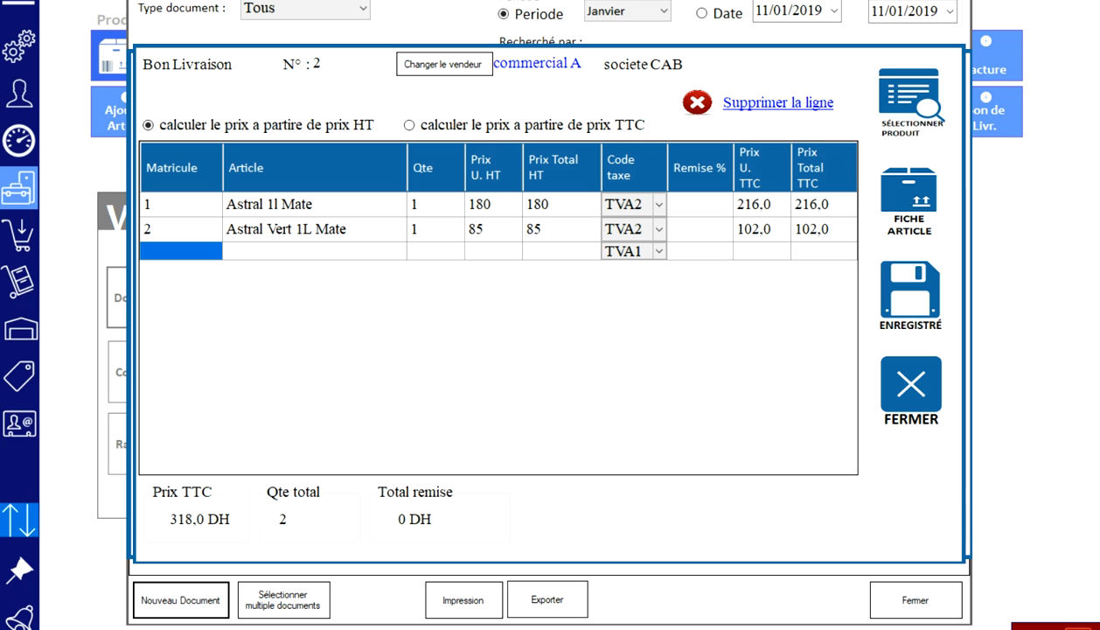
Try a 10% discount on the Astral 1l Mate line and reset the discount to 0
{"action": "left_click", "coordinate": [699, 204]}
{"action": "type", "text": "10"}
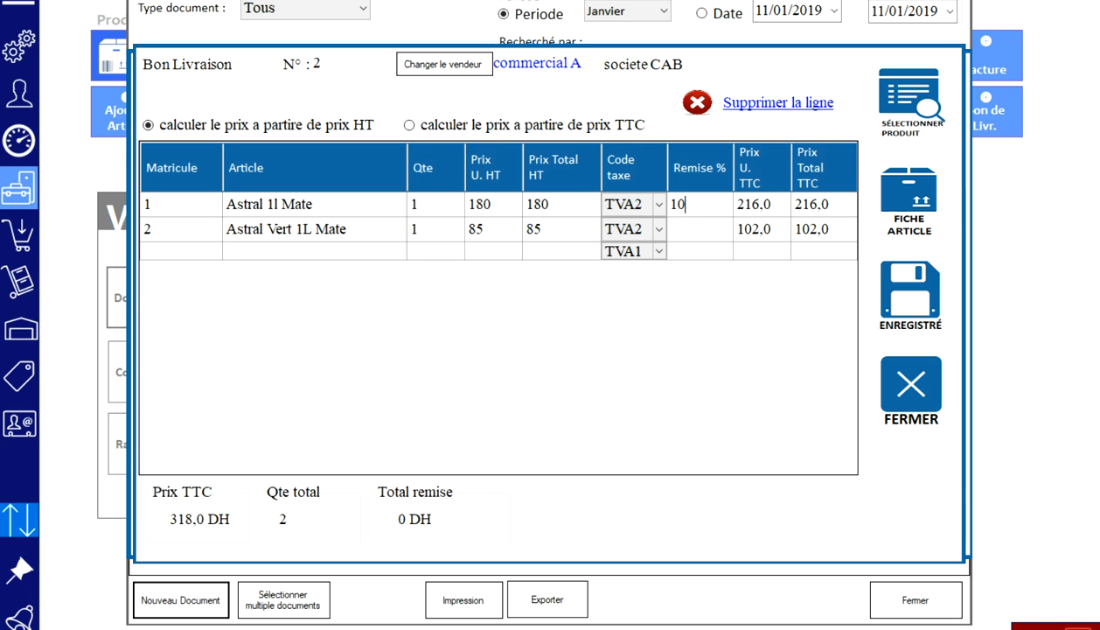
{"action": "key", "text": "Return"}
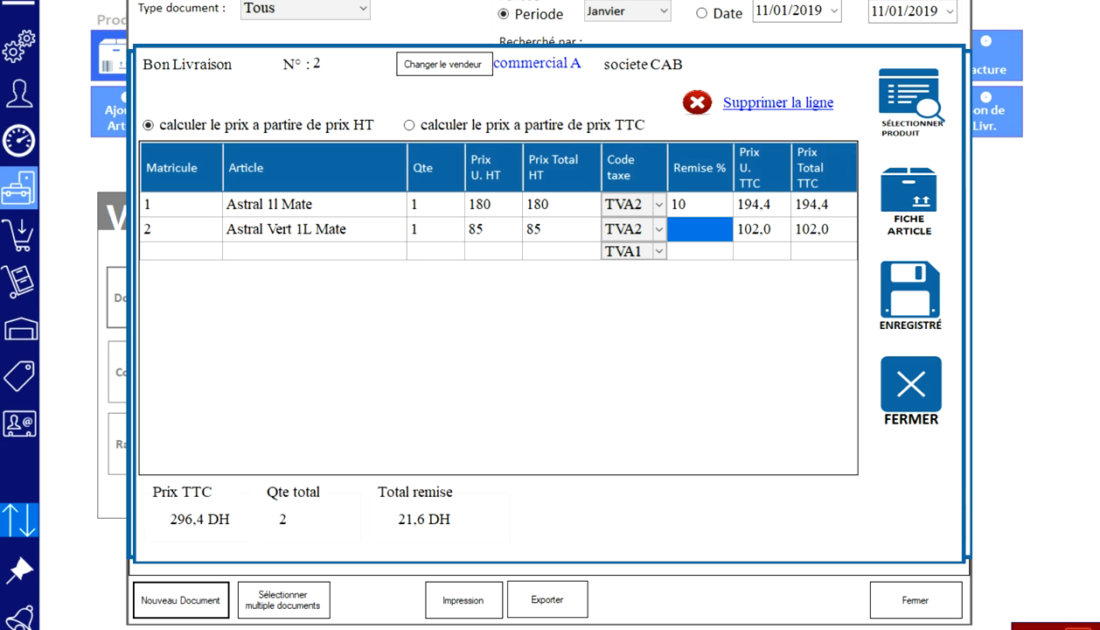
{"action": "left_click", "coordinate": [700, 205]}
{"action": "type", "text": "0"}
{"action": "key", "text": "Return"}
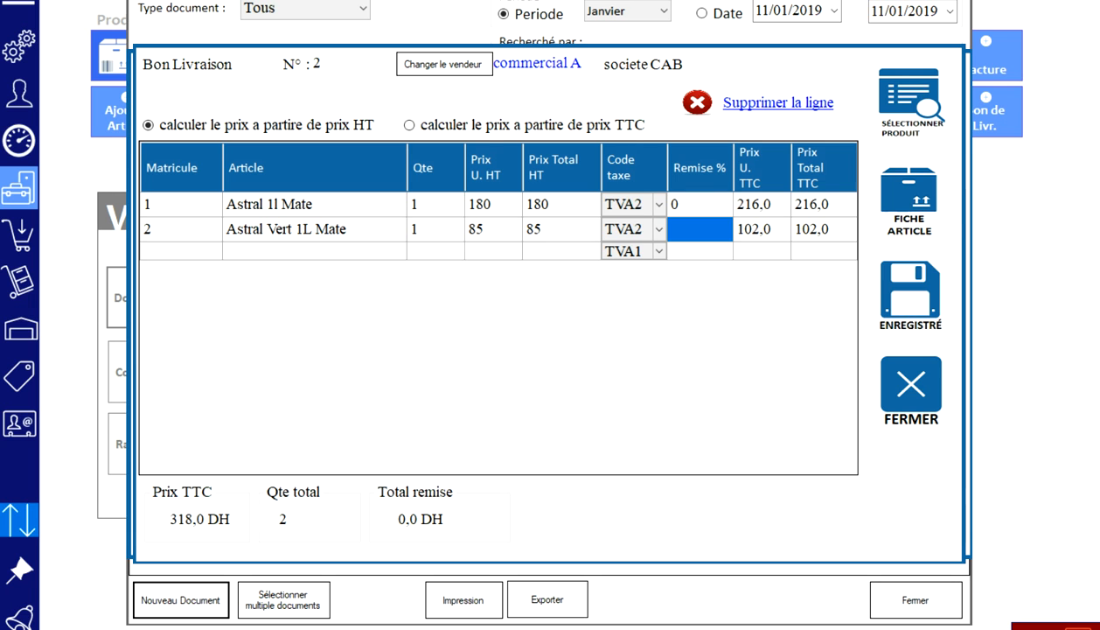
Set the unit price before tax to 160 for Astral 1l Mate and 80 for Astral Vert 1L Mate
{"action": "left_click", "coordinate": [493, 205]}
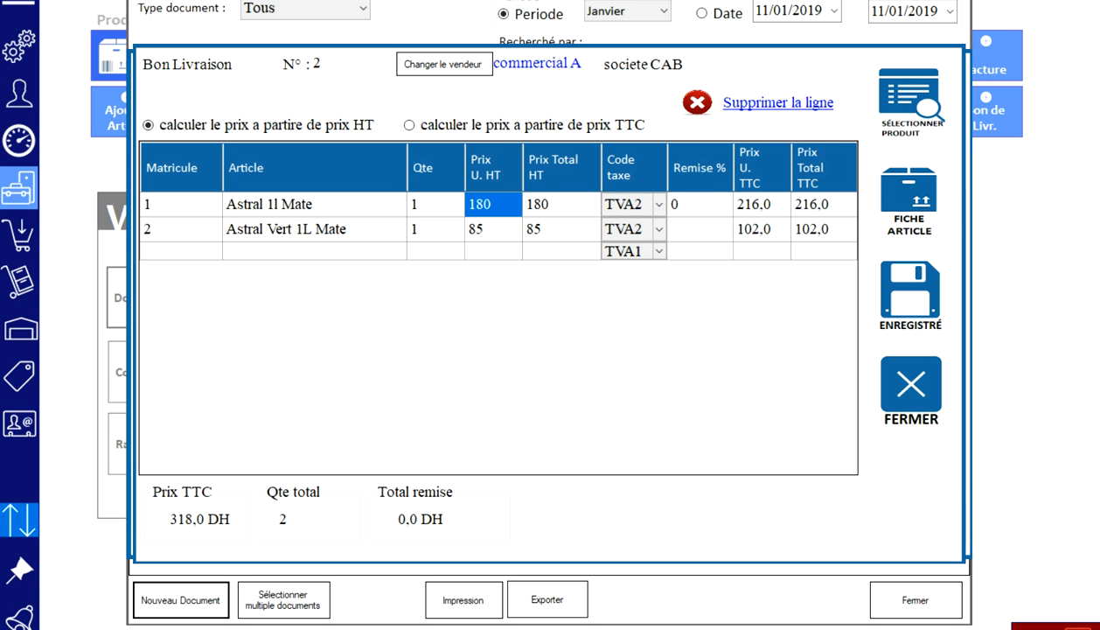
{"action": "type", "text": "160"}
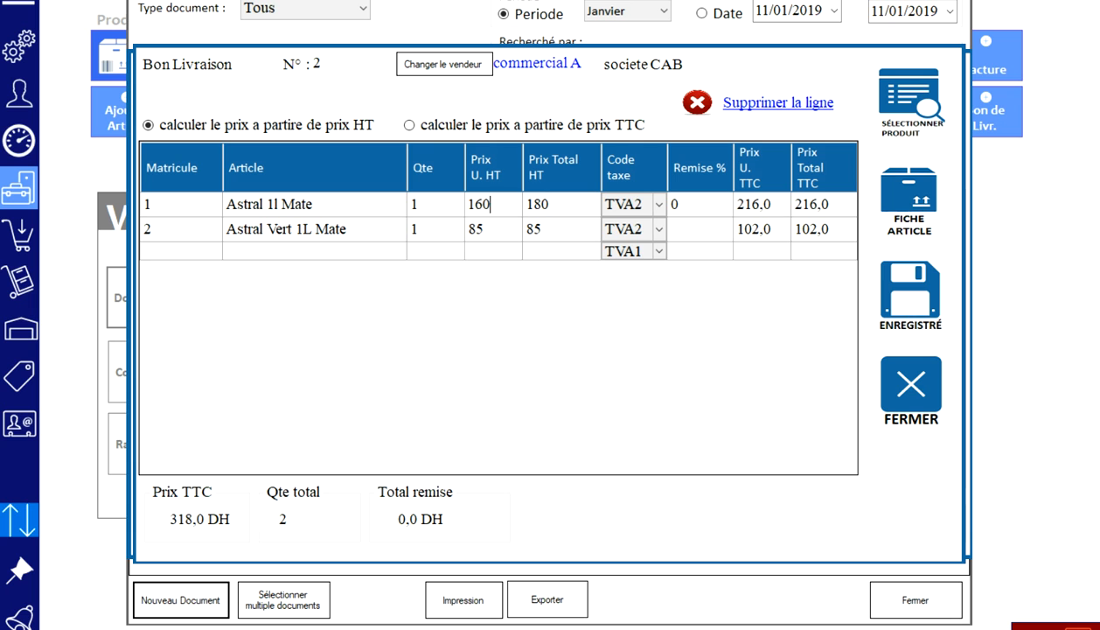
{"action": "key", "text": "Return"}
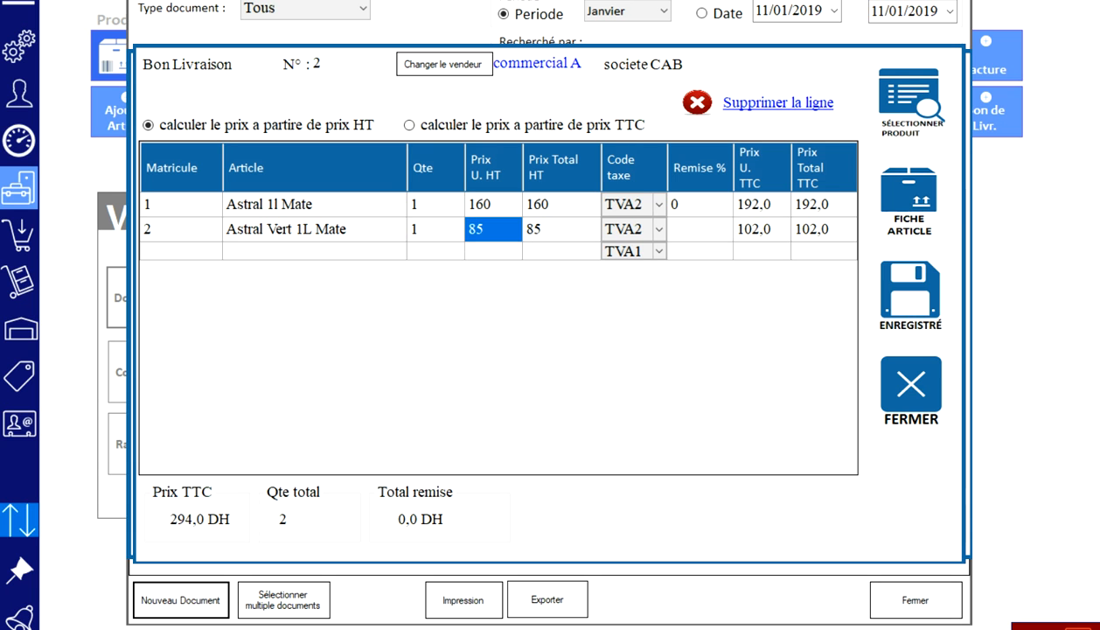
{"action": "type", "text": "80"}
{"action": "key", "text": "Return"}
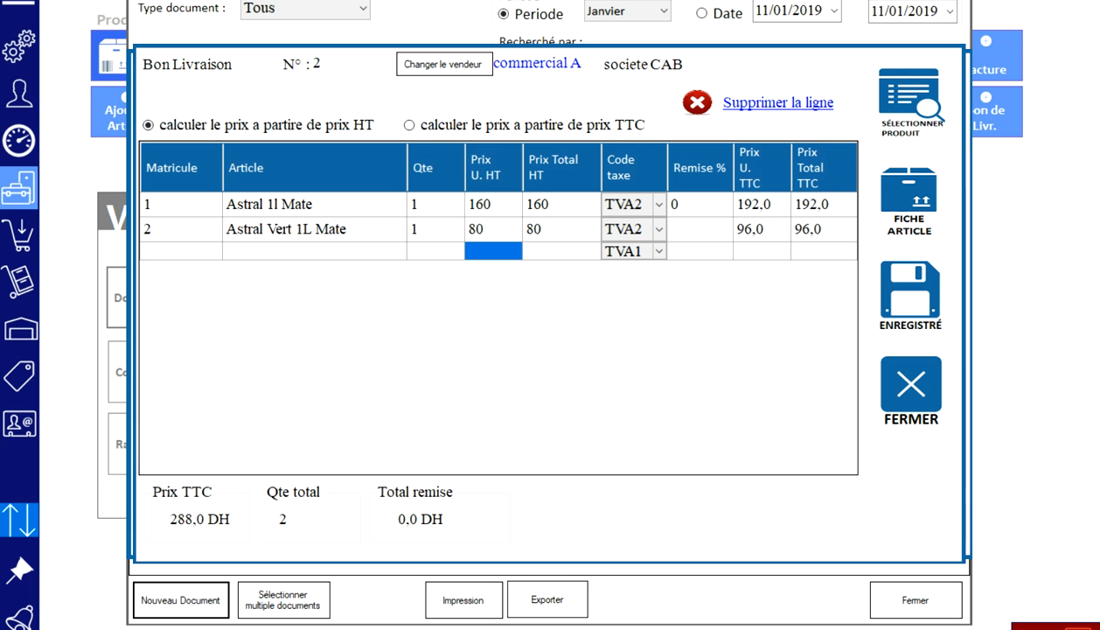
Save the delivery note and record a partial payment of 100 DH in Espèce
{"action": "key", "text": "ctrl+s"}
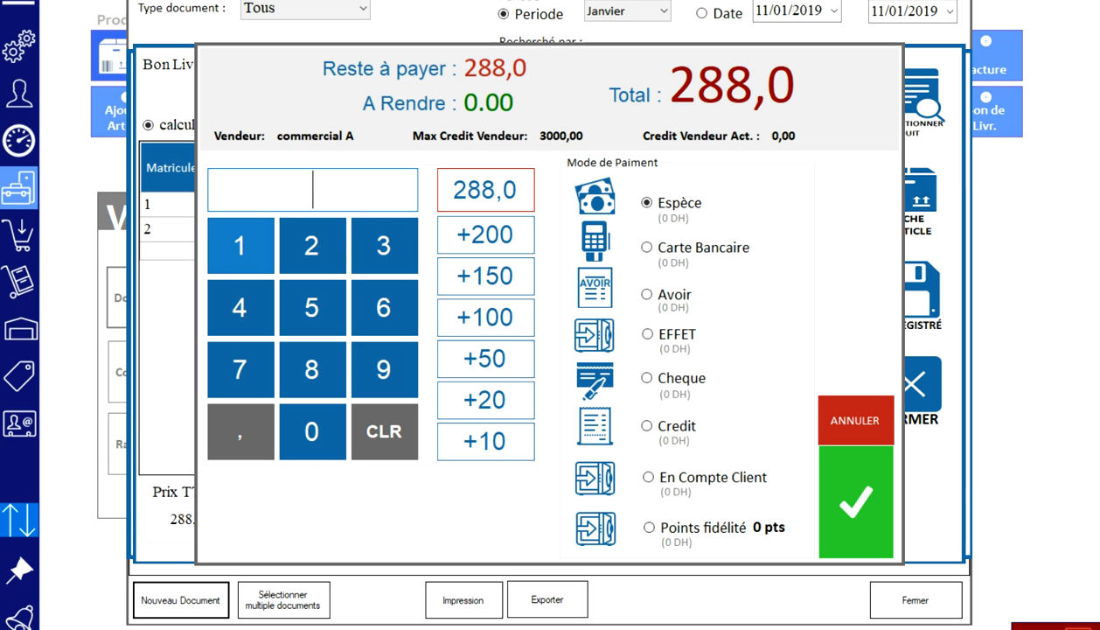
{"action": "left_click", "coordinate": [240, 245]}
{"action": "left_click", "coordinate": [312, 431]}
{"action": "left_click", "coordinate": [312, 431]}
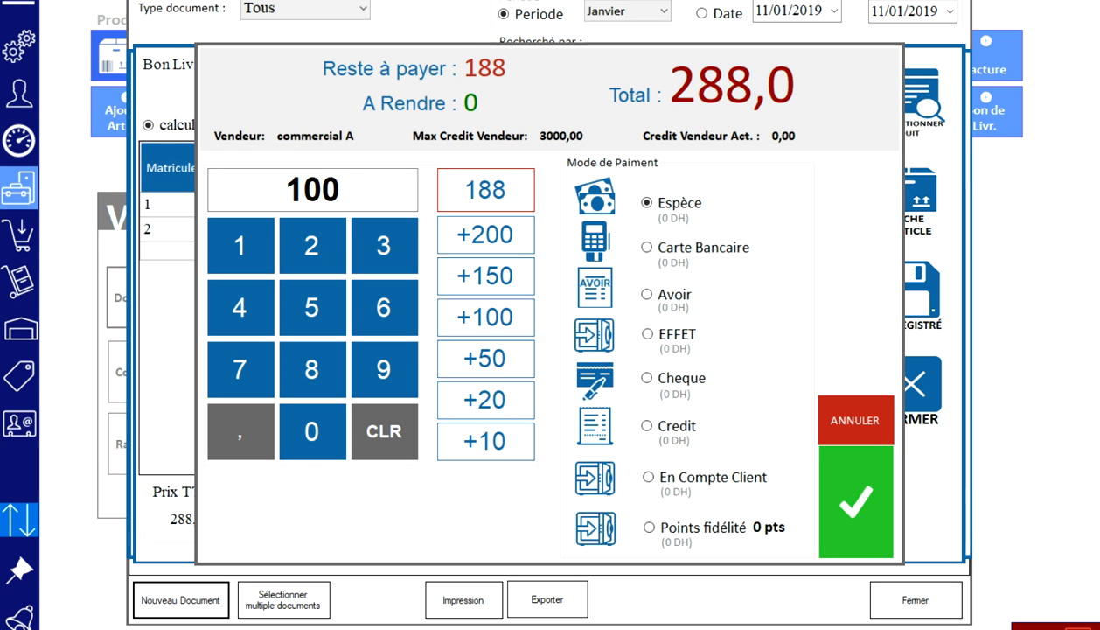
{"action": "left_click", "coordinate": [855, 501]}
Assign the remaining 188 DH to Credit and validate the payment
{"action": "left_click", "coordinate": [485, 190]}
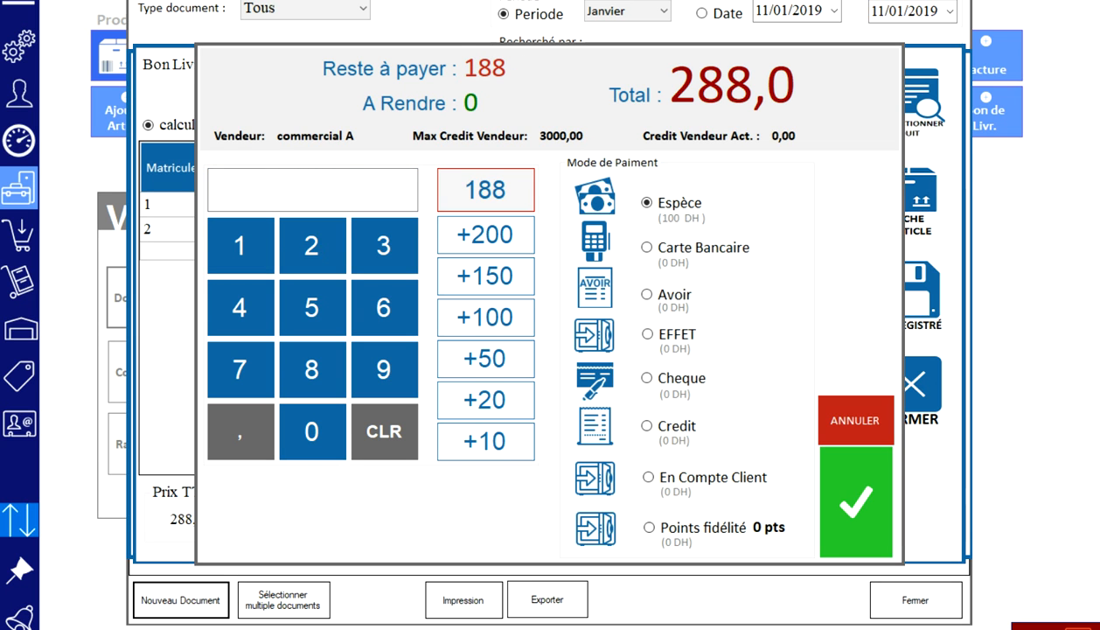
{"action": "left_click", "coordinate": [647, 378]}
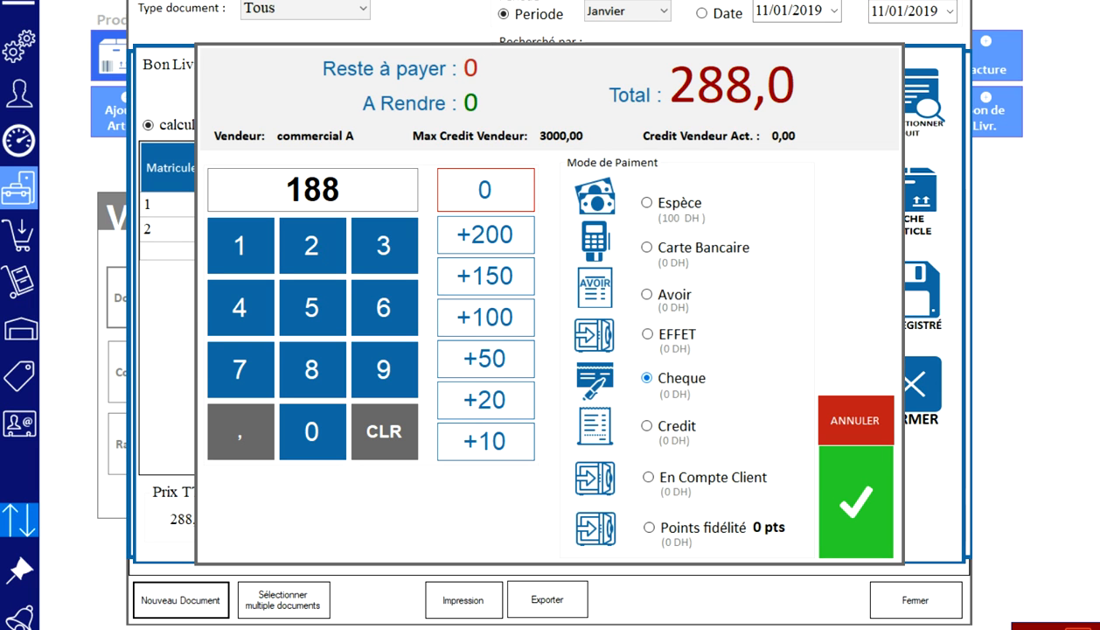
{"action": "left_click", "coordinate": [647, 426]}
{"action": "left_click", "coordinate": [856, 502]}
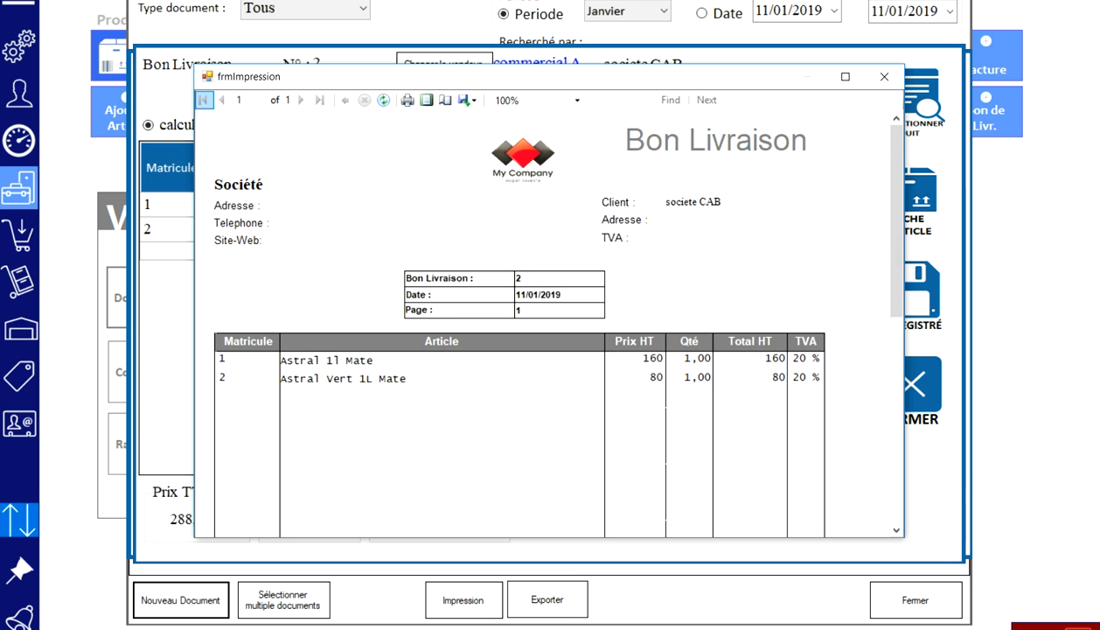
Review the delivery note's print preview down to its totals, then close it and return to the document list
{"action": "left_click_drag", "start_coordinate": [896, 219], "coordinate": [897, 425]}
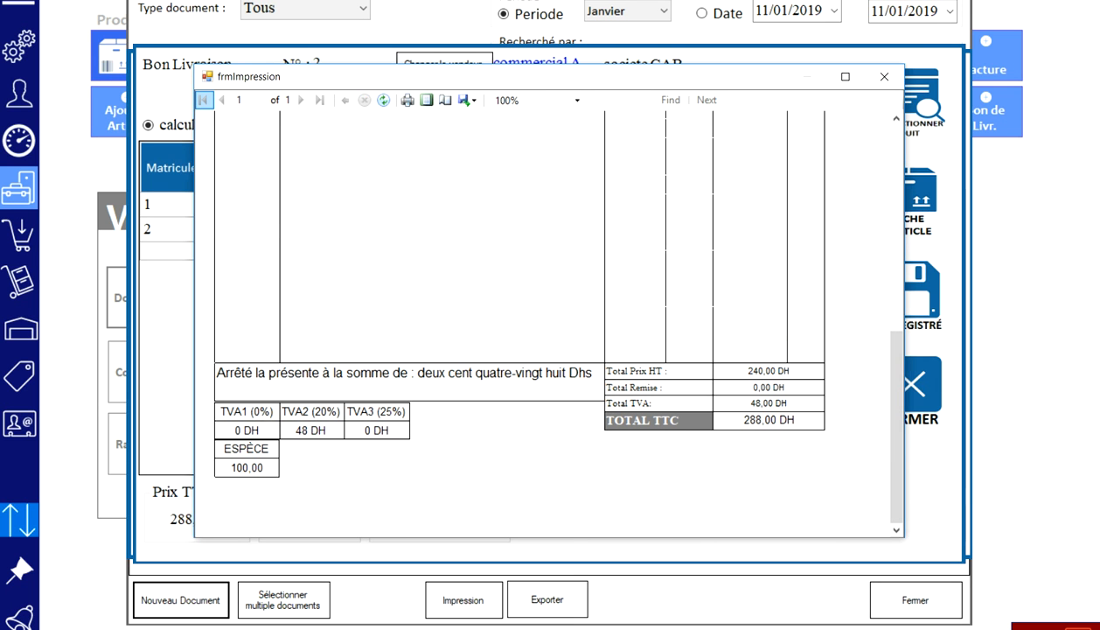
{"action": "left_click_drag", "start_coordinate": [896, 425], "coordinate": [896, 219]}
{"action": "left_click", "coordinate": [884, 76]}
{"action": "key", "text": "Return"}
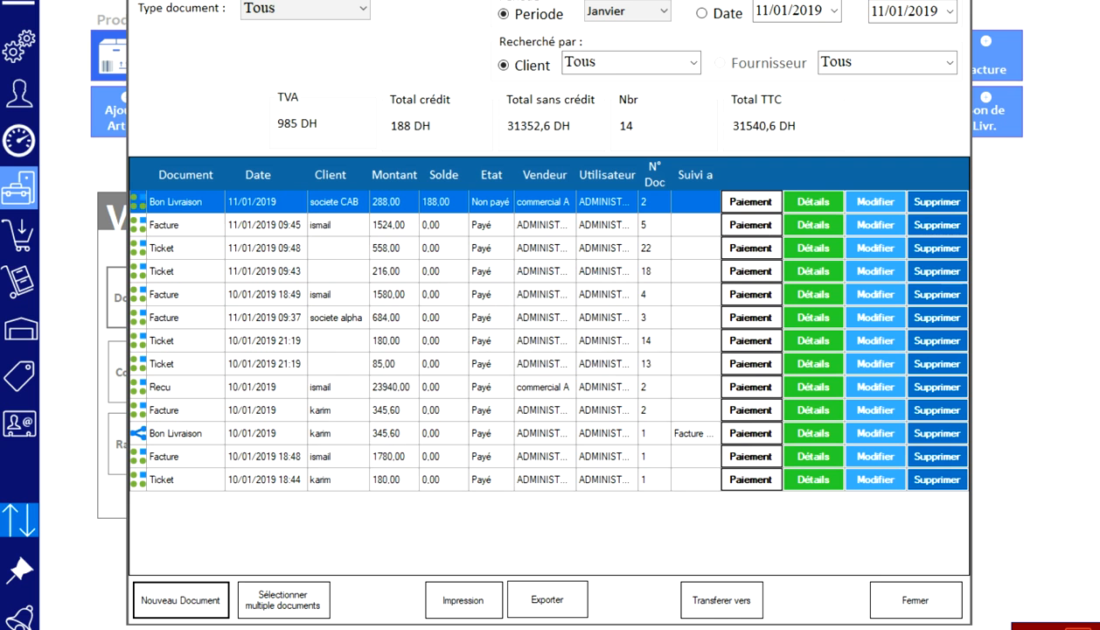